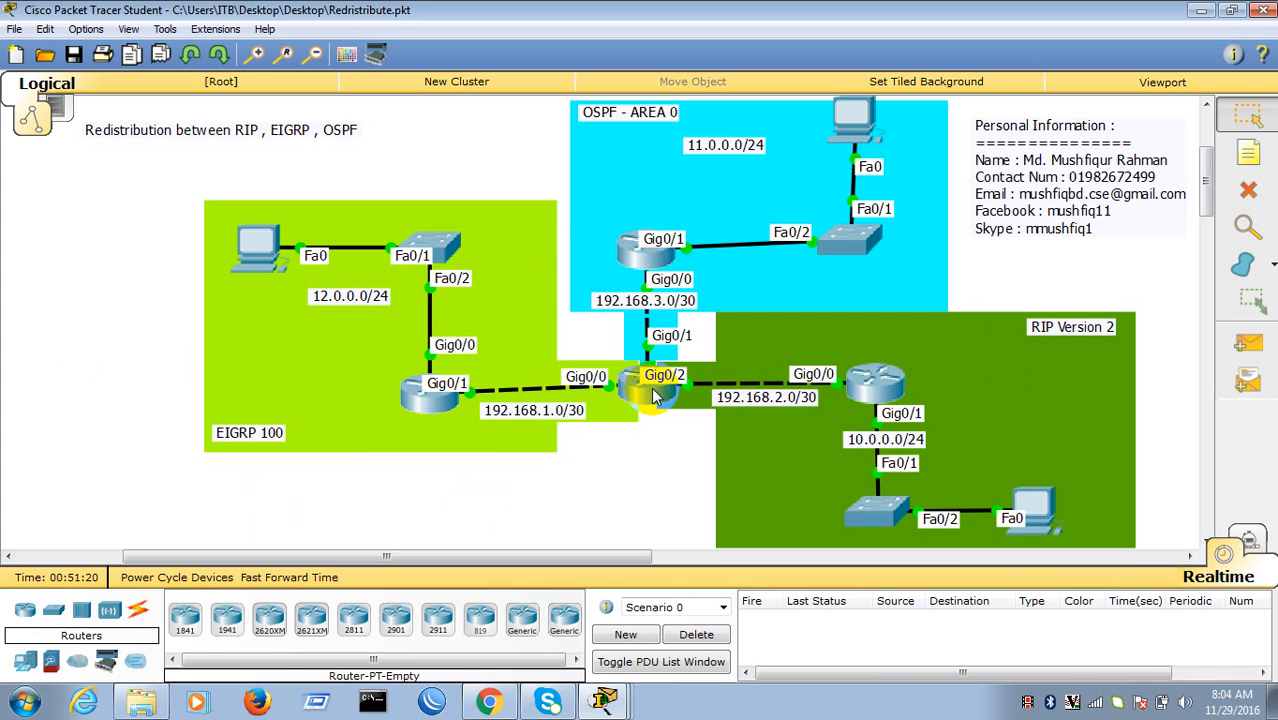
# - Open the central router's command line, leave its current routing configuration and enter router eigrp 100 configuration mode
pyautogui.click(652, 382)
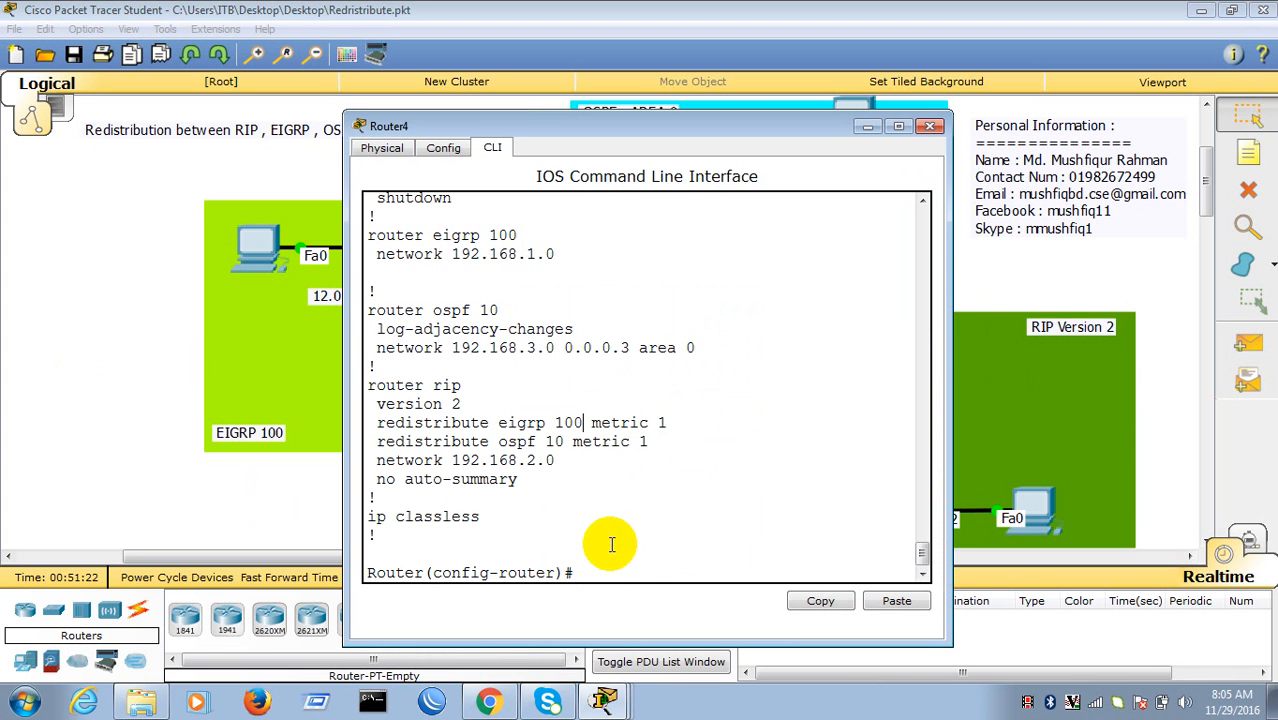
pyautogui.click(589, 569)
pyautogui.write('exit')
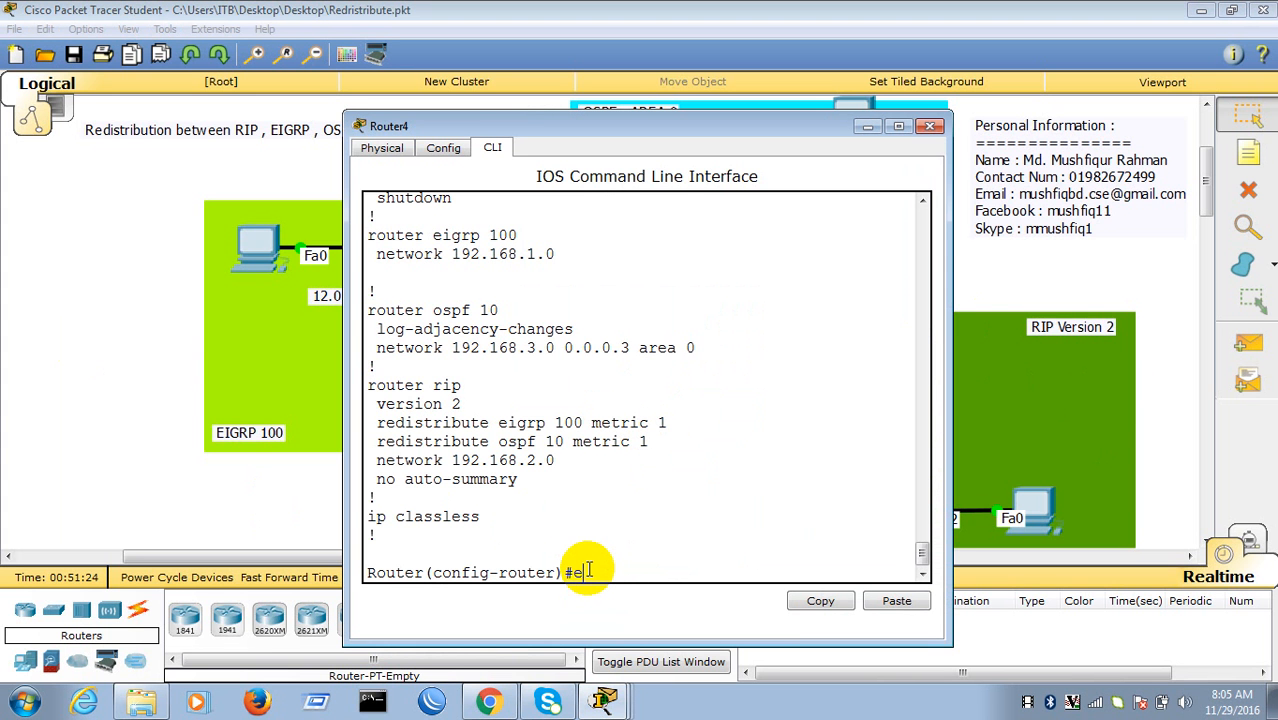
pyautogui.press('Return')
pyautogui.press('Return')
pyautogui.press('Return')
pyautogui.write('router e')
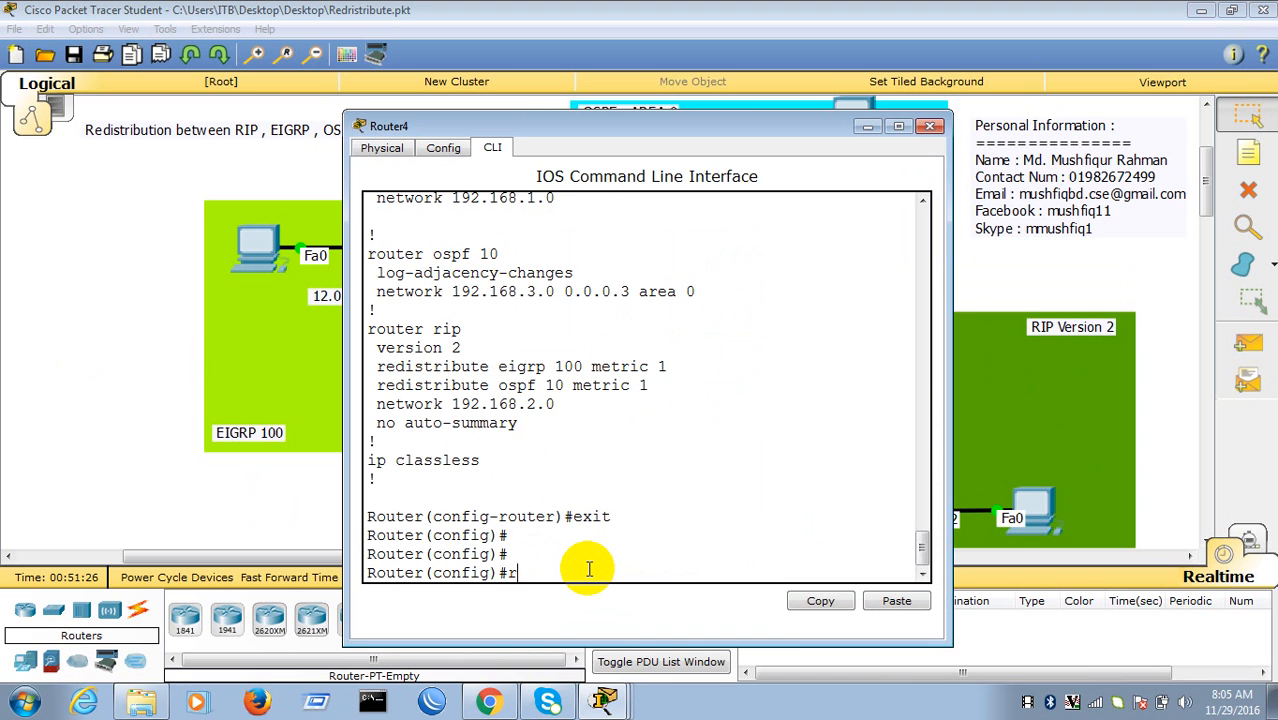
pyautogui.write('igrp 100')
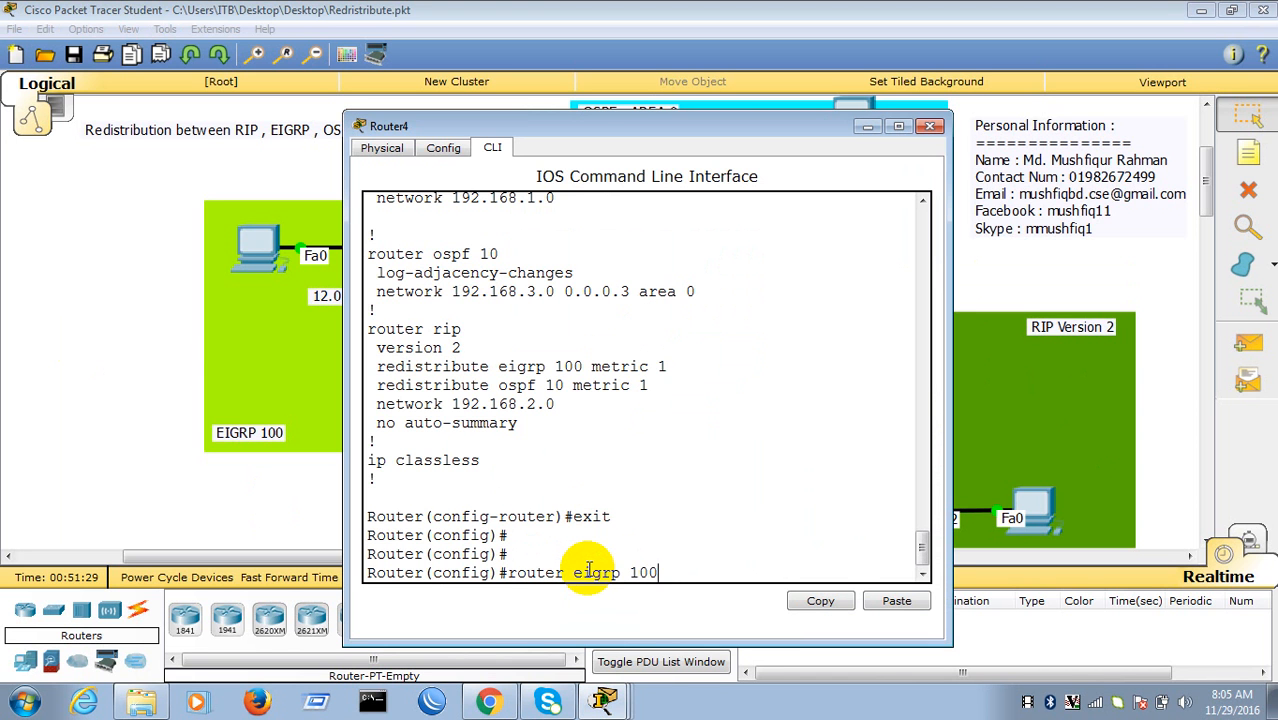
pyautogui.press('Return')
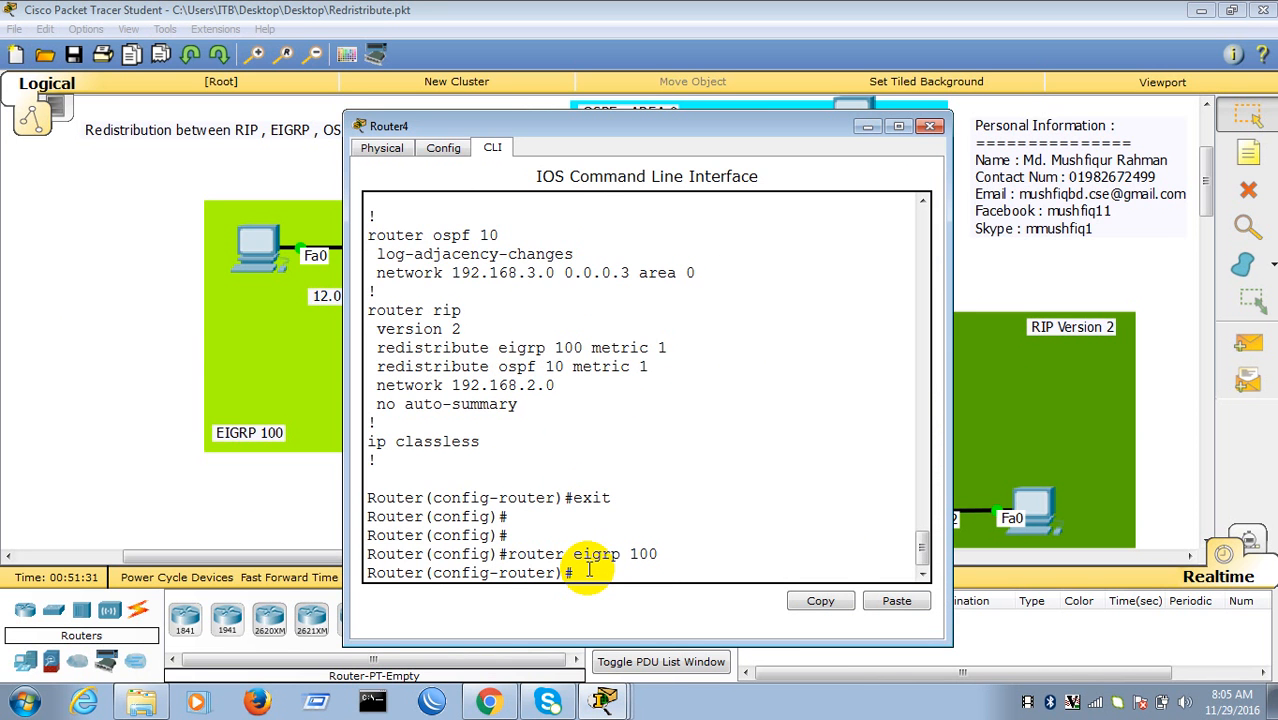
# - Begin a redistribute rip metric command, consulting the help for each keyword, and widen and reposition the router window
pyautogui.write('red')
pyautogui.press('Tab')
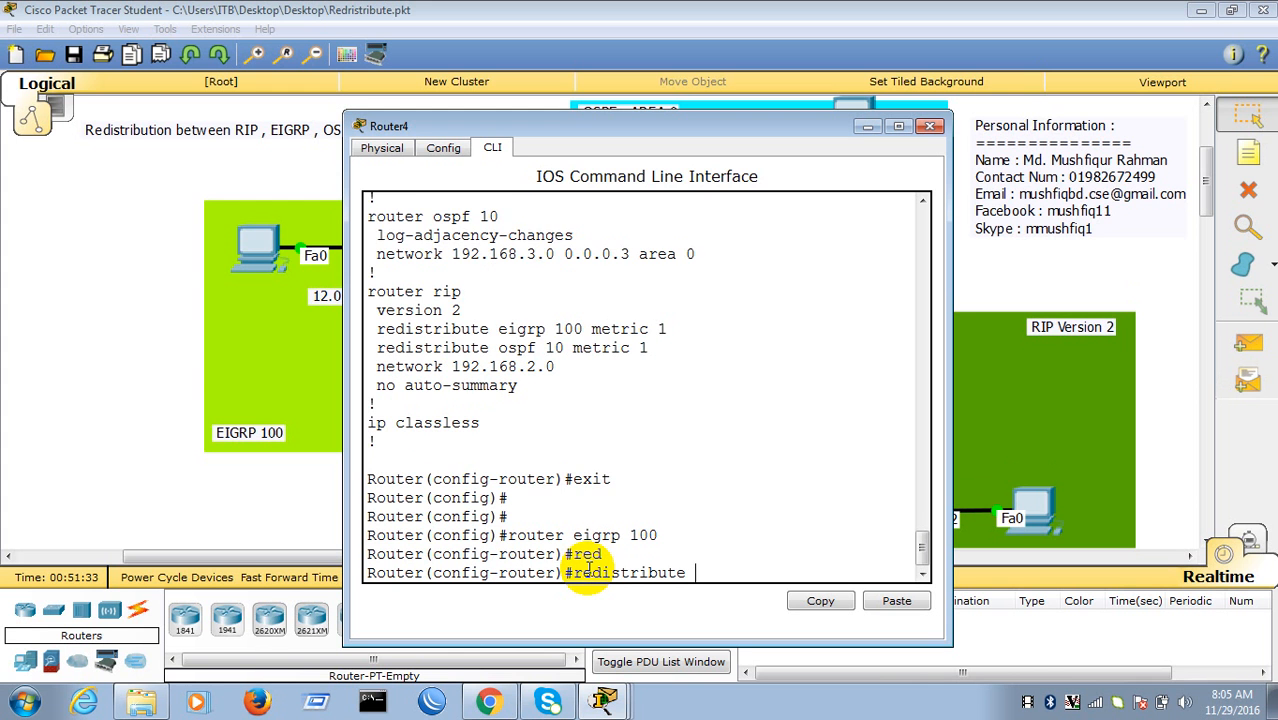
pyautogui.write('?')
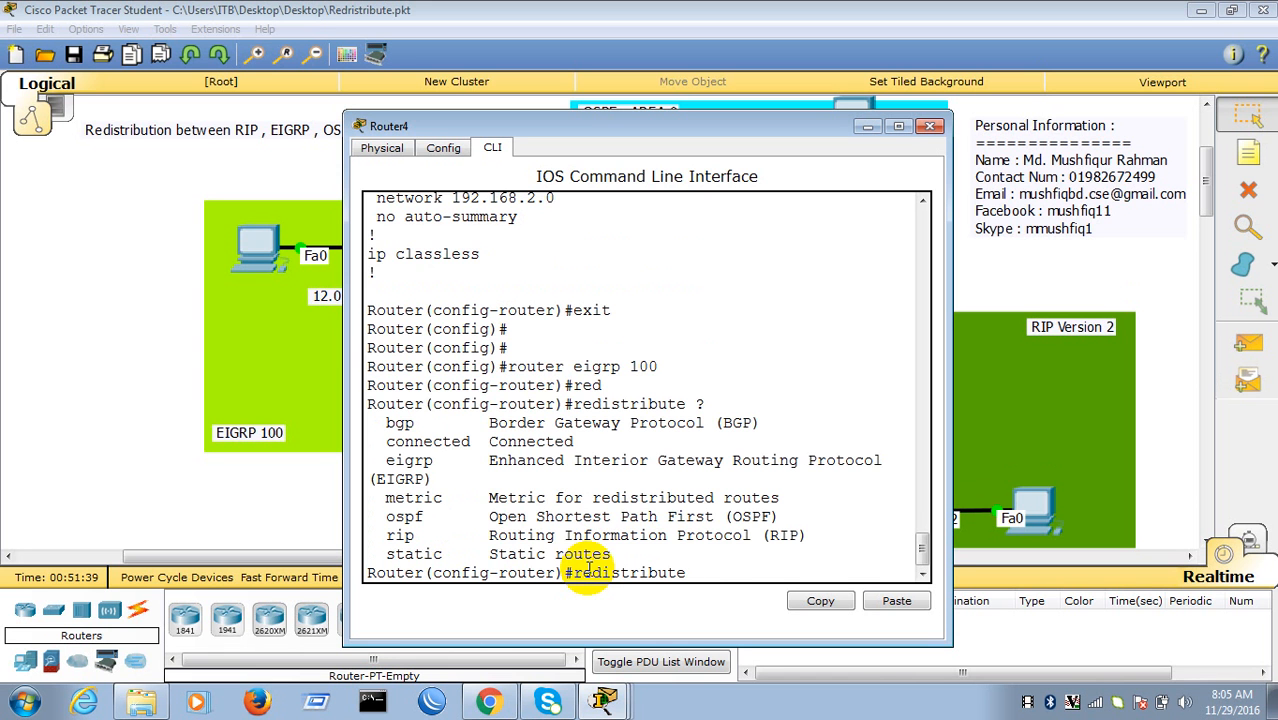
pyautogui.write('r')
pyautogui.press('Tab')
pyautogui.write('?')
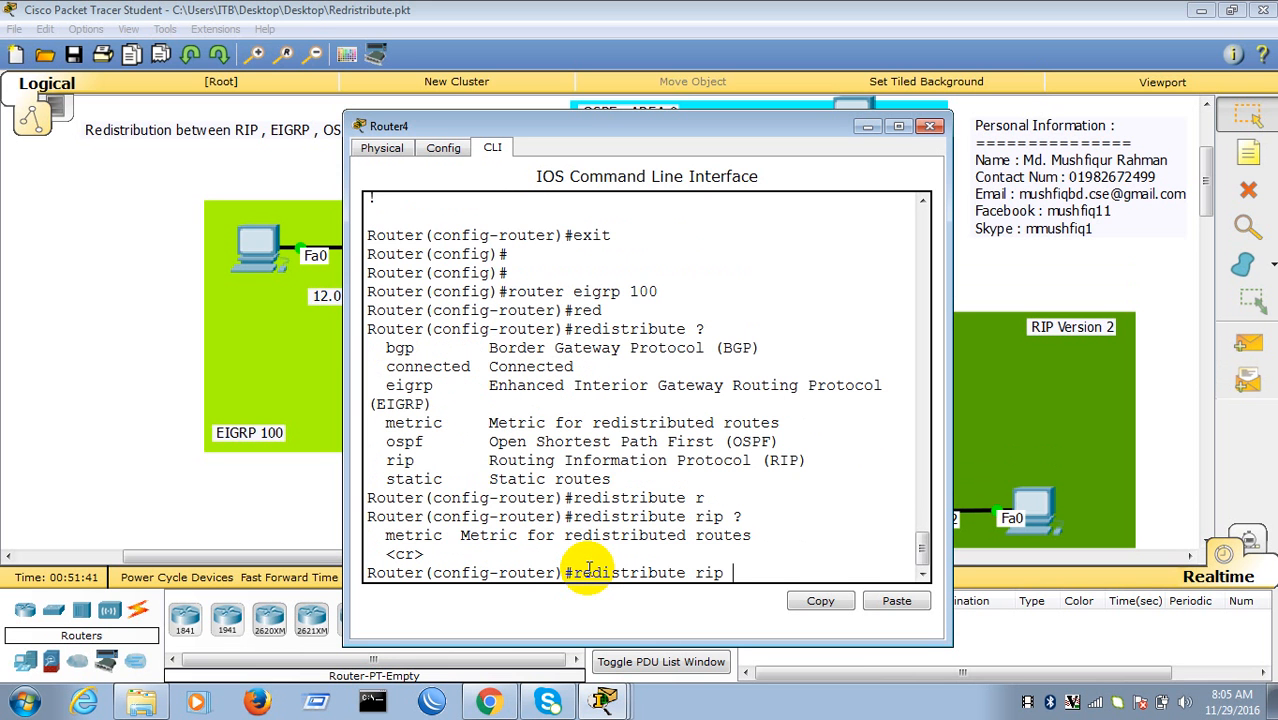
pyautogui.write('met')
pyautogui.press('Tab')
pyautogui.write('?')
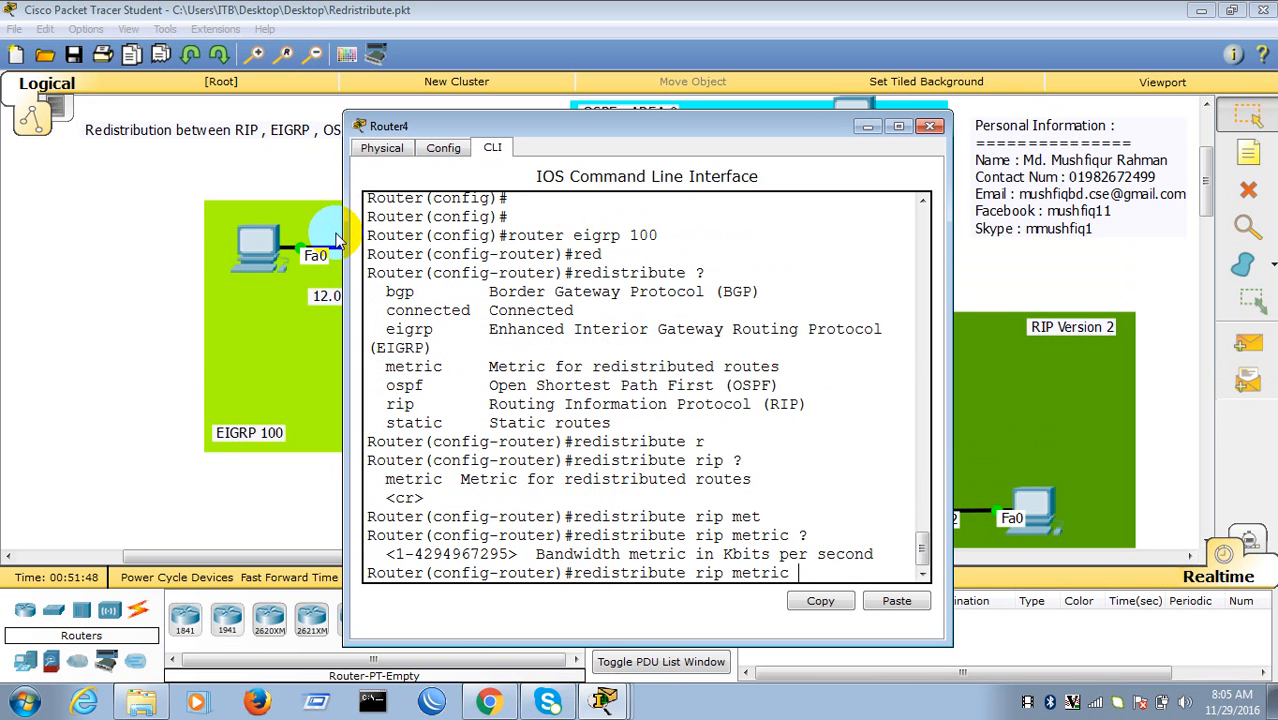
pyautogui.moveTo(343, 236); pyautogui.dragTo(25, 228)
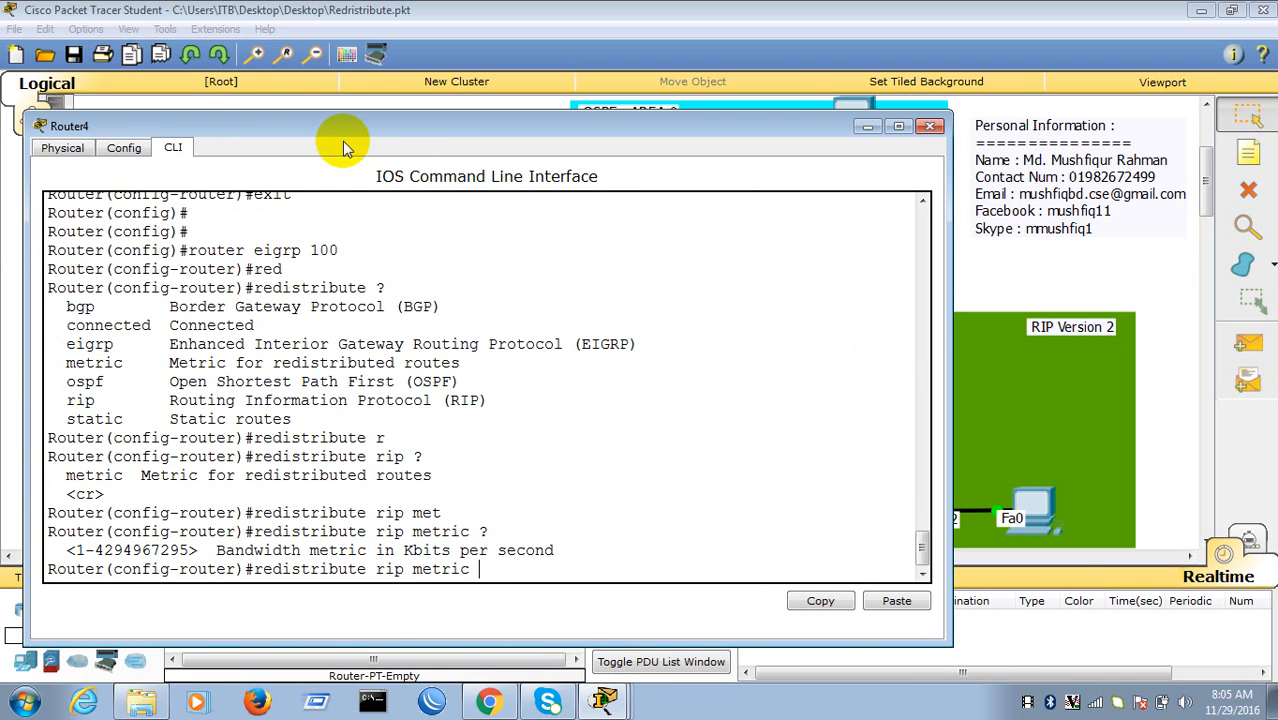
pyautogui.moveTo(337, 125); pyautogui.dragTo(627, 101)
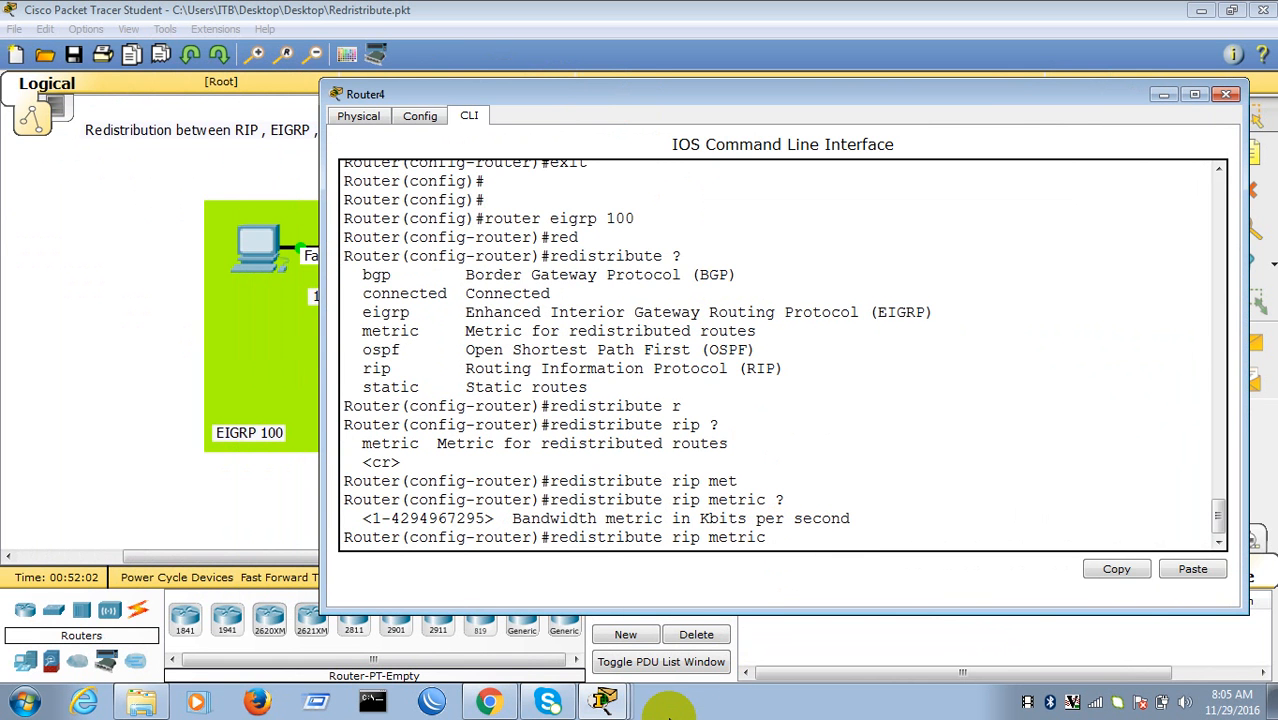
pyautogui.write('1 ?')
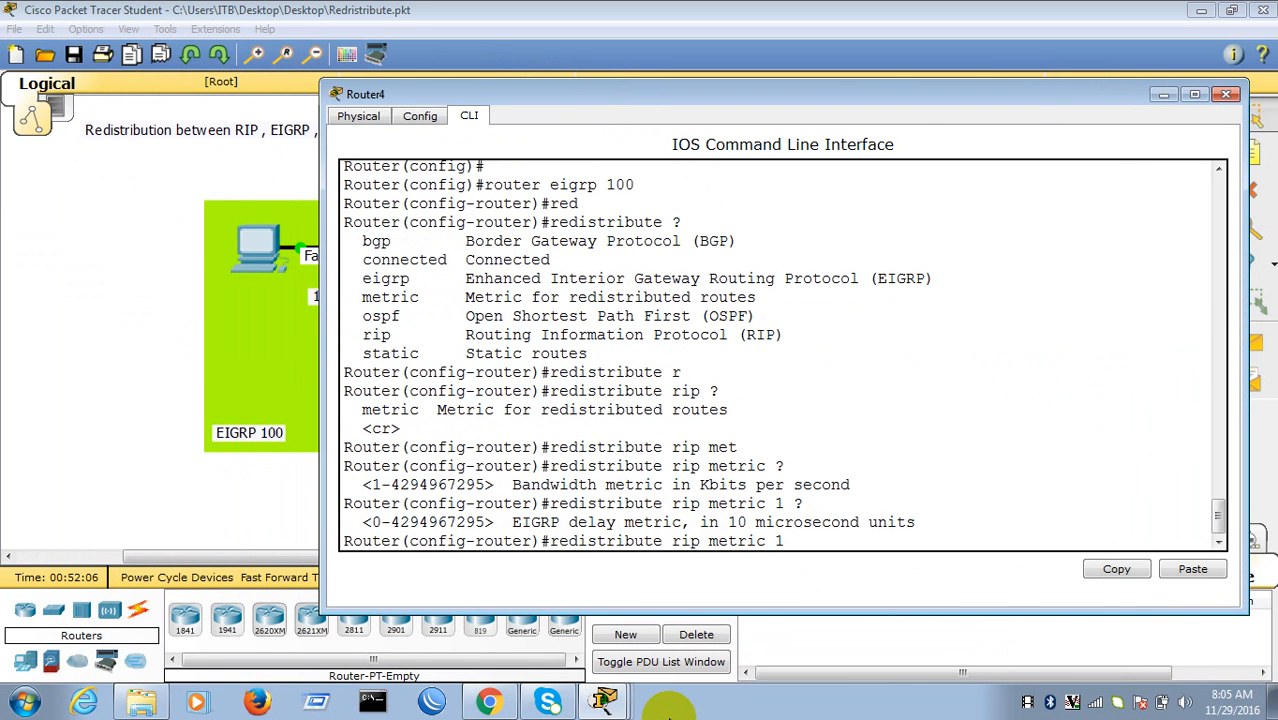
pyautogui.write('1 ?')
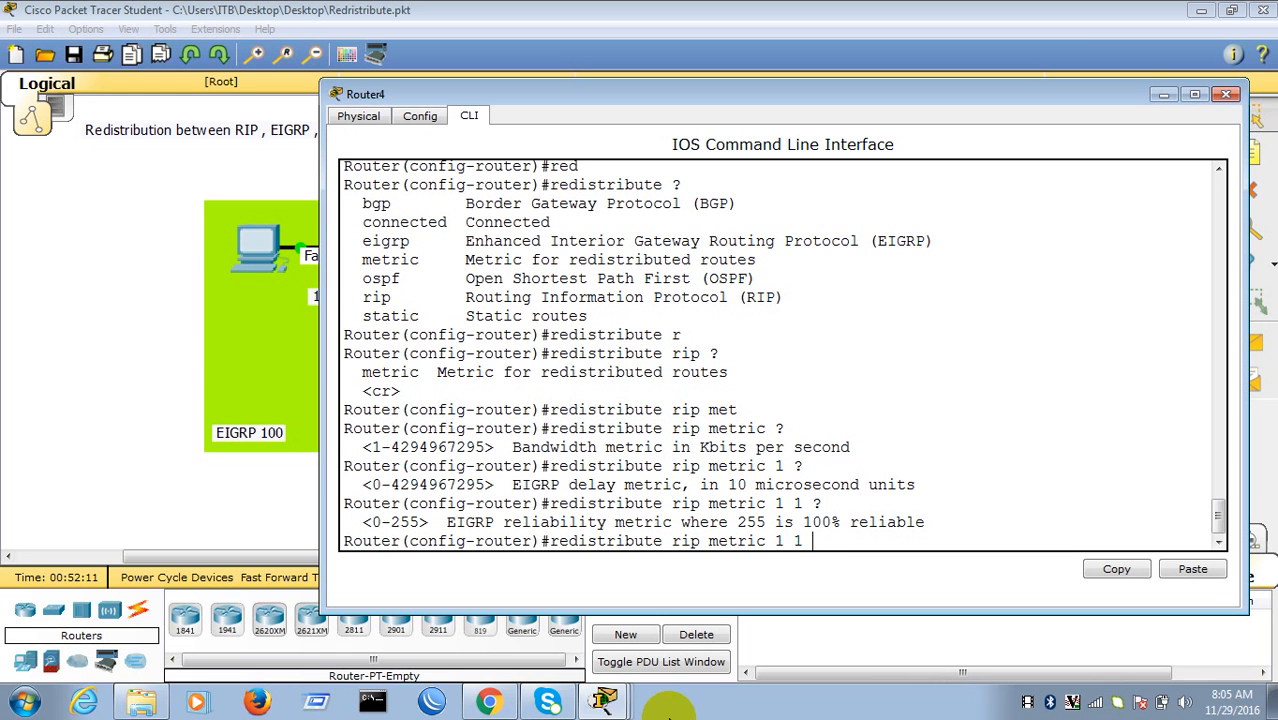
pyautogui.write('1')
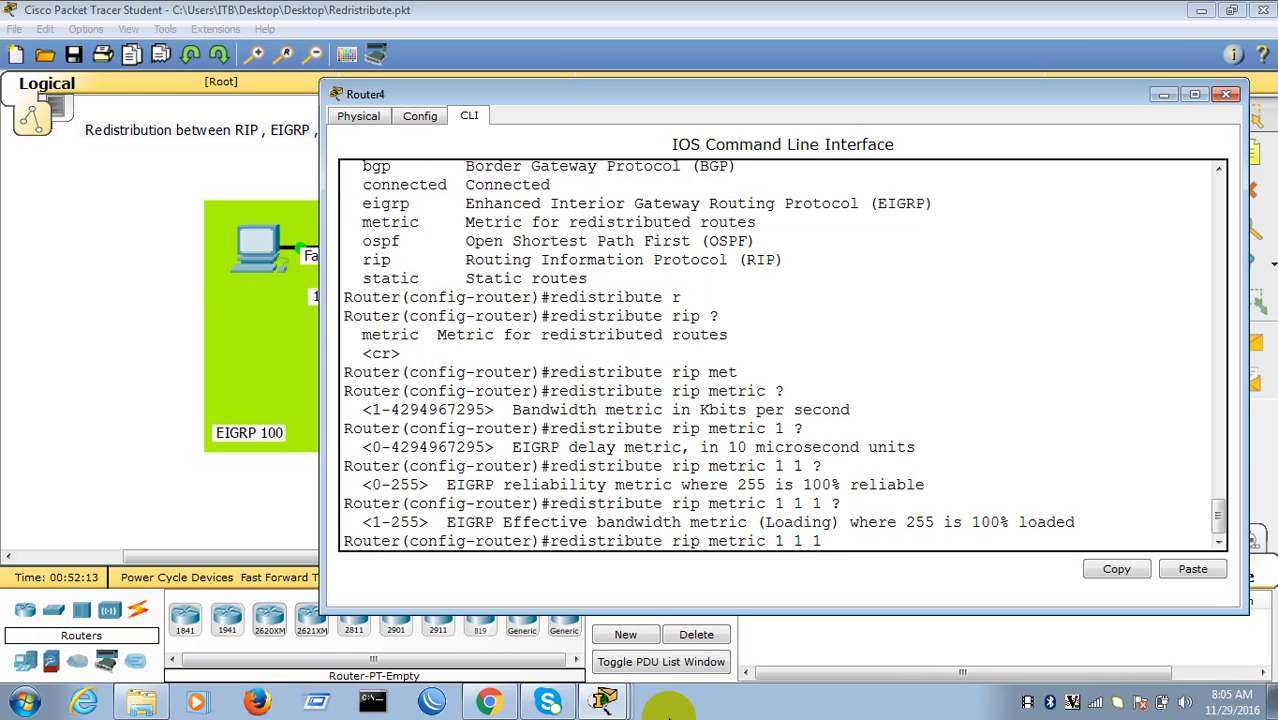
pyautogui.write(' ?1 ?')
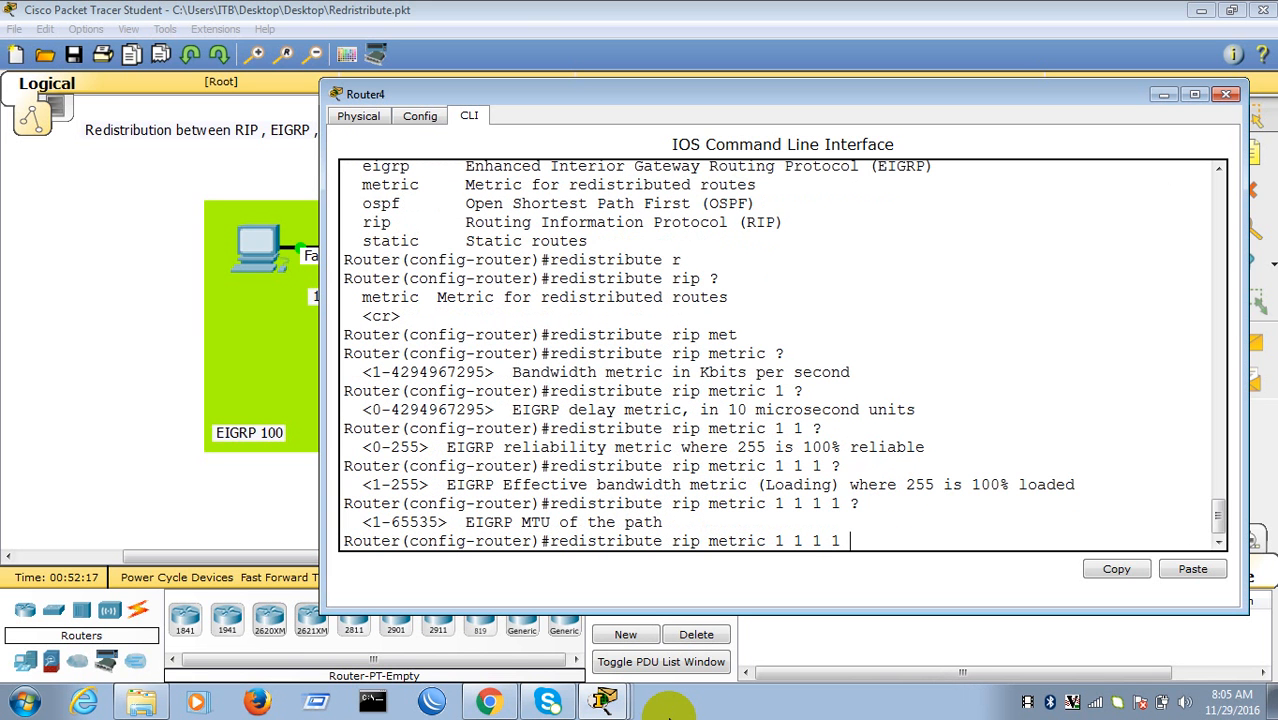
pyautogui.write('1')
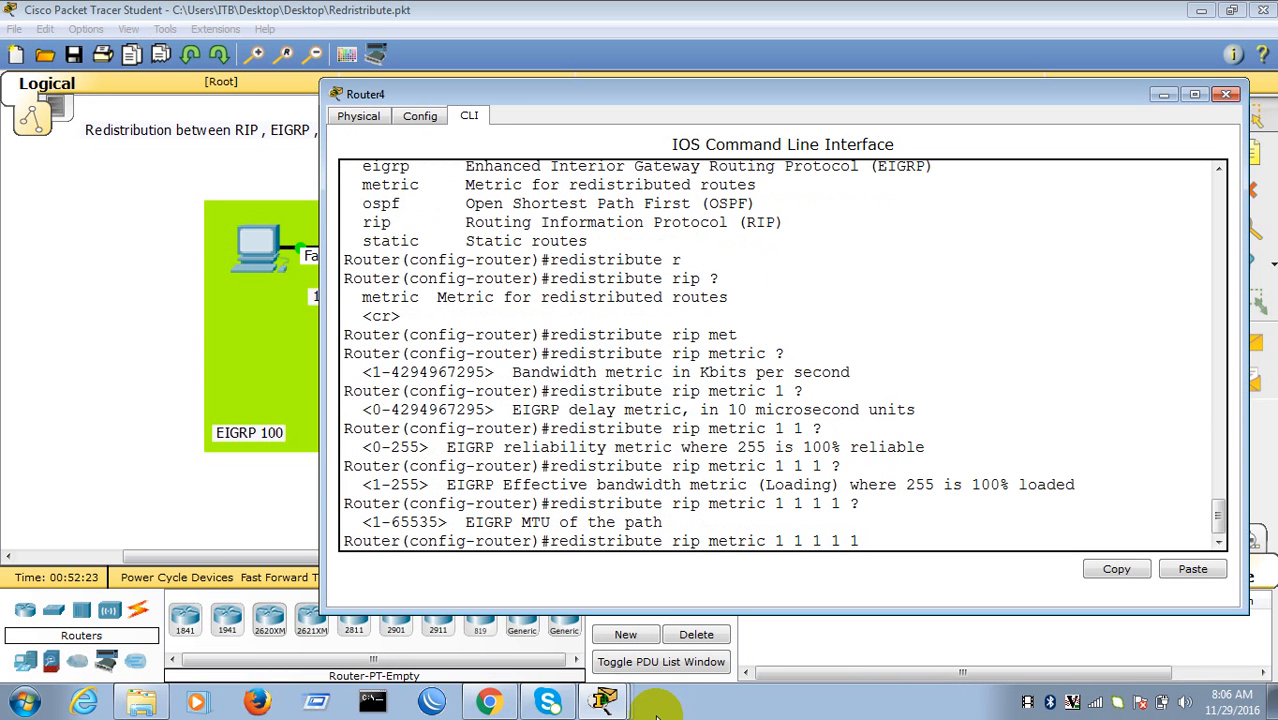
pyautogui.press('BackSpace')
pyautogui.press('BackSpace')
pyautogui.press('BackSpace')
pyautogui.press('BackSpace')
pyautogui.press('BackSpace')
pyautogui.press('BackSpace')
pyautogui.press('BackSpace')
pyautogui.press('BackSpace')
pyautogui.press('BackSpace')
pyautogui.press('BackSpace')
pyautogui.write('?')
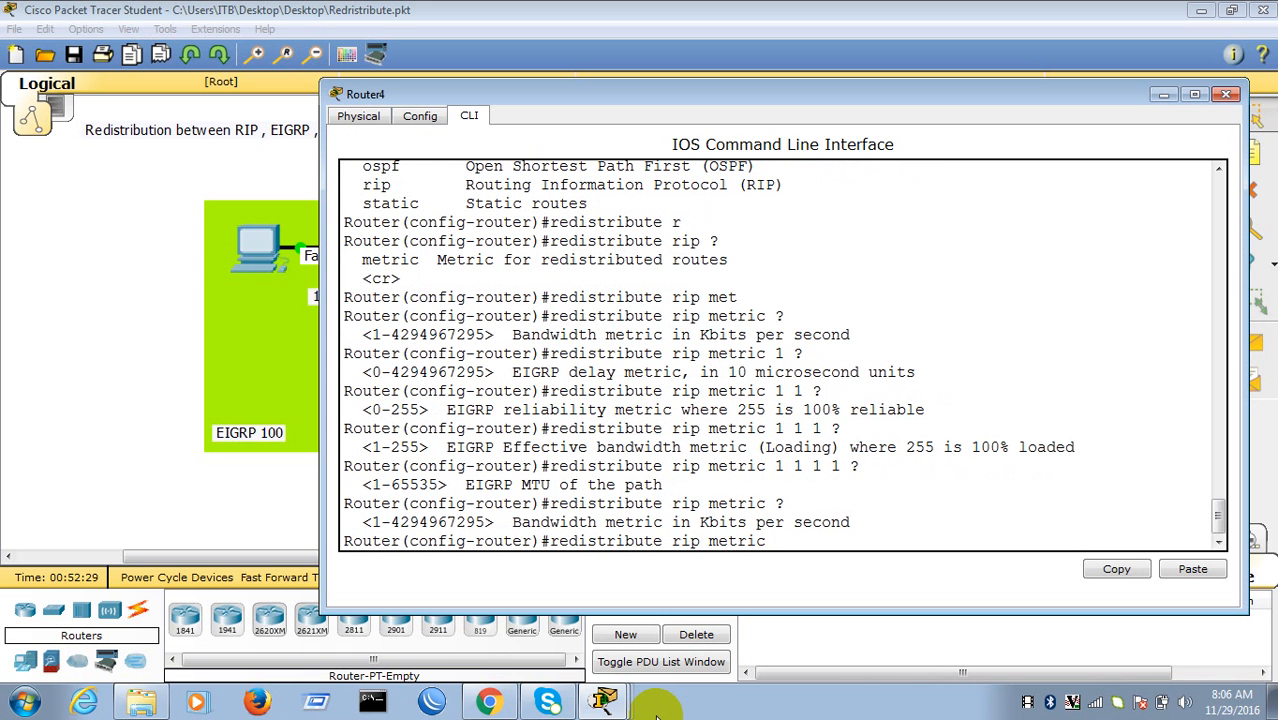
pyautogui.write('10000 ?')
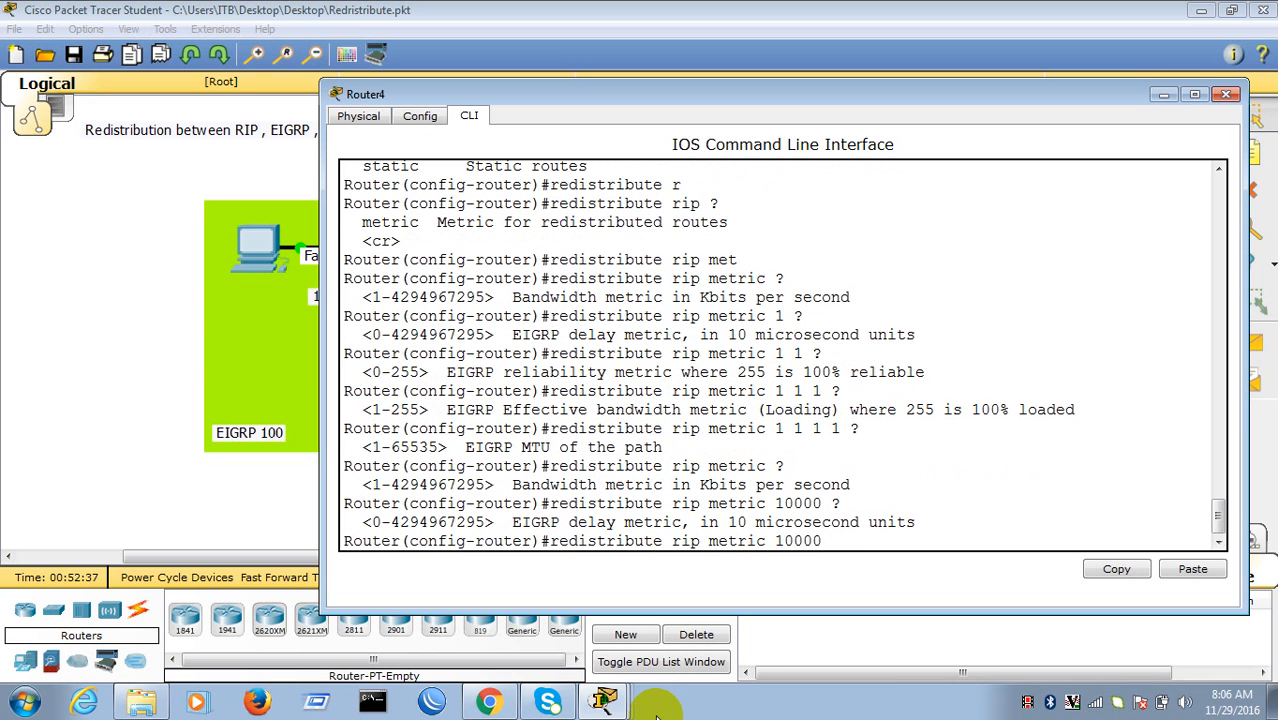
pyautogui.write('100 ')
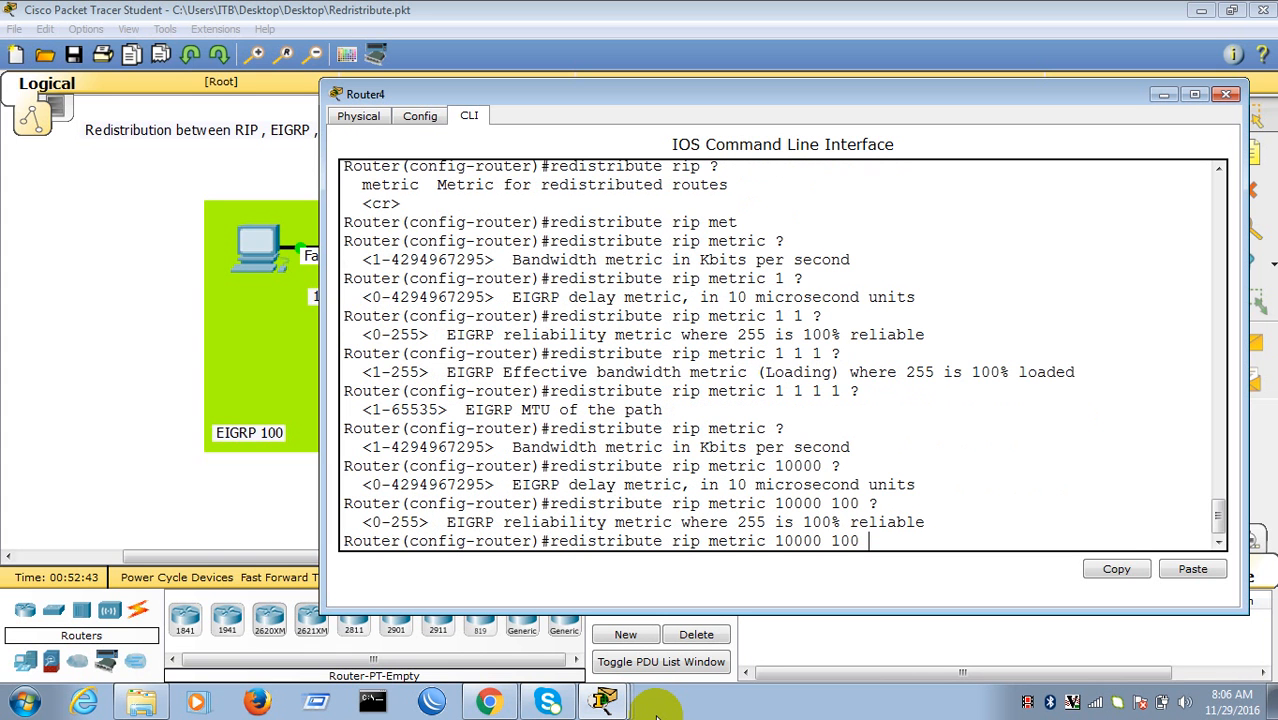
pyautogui.write('?255 ?')
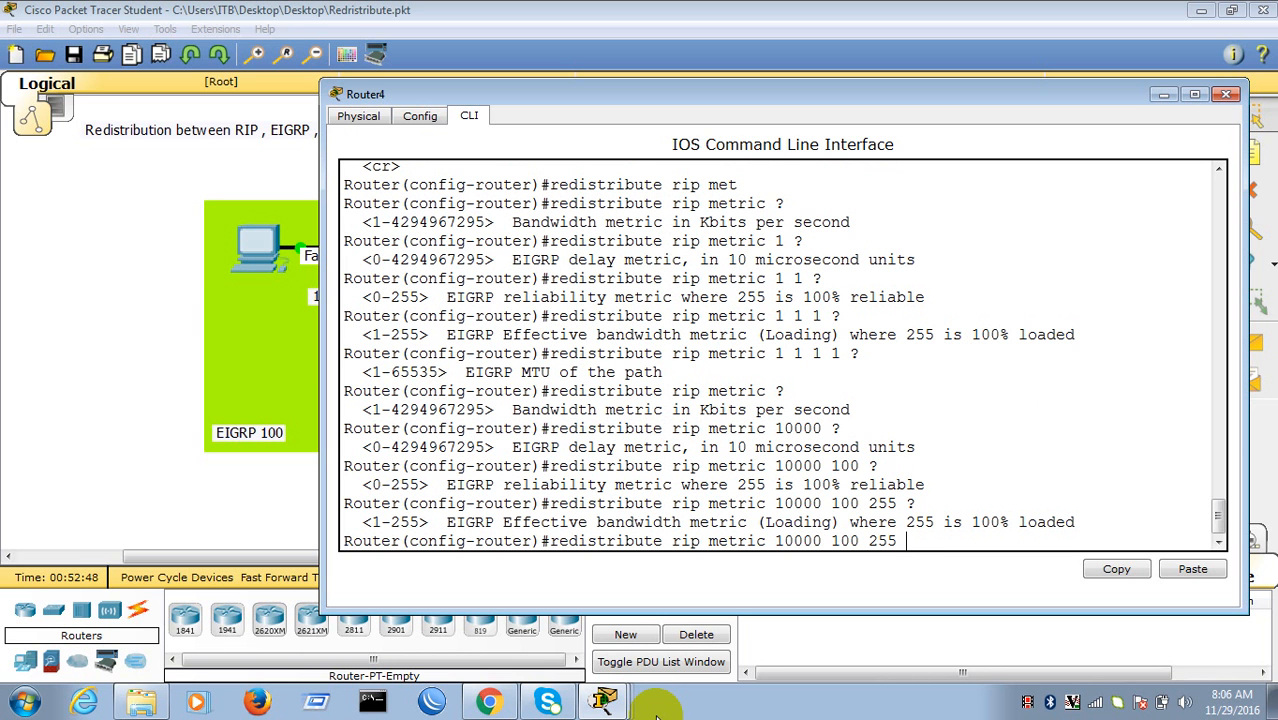
pyautogui.write('1 ')
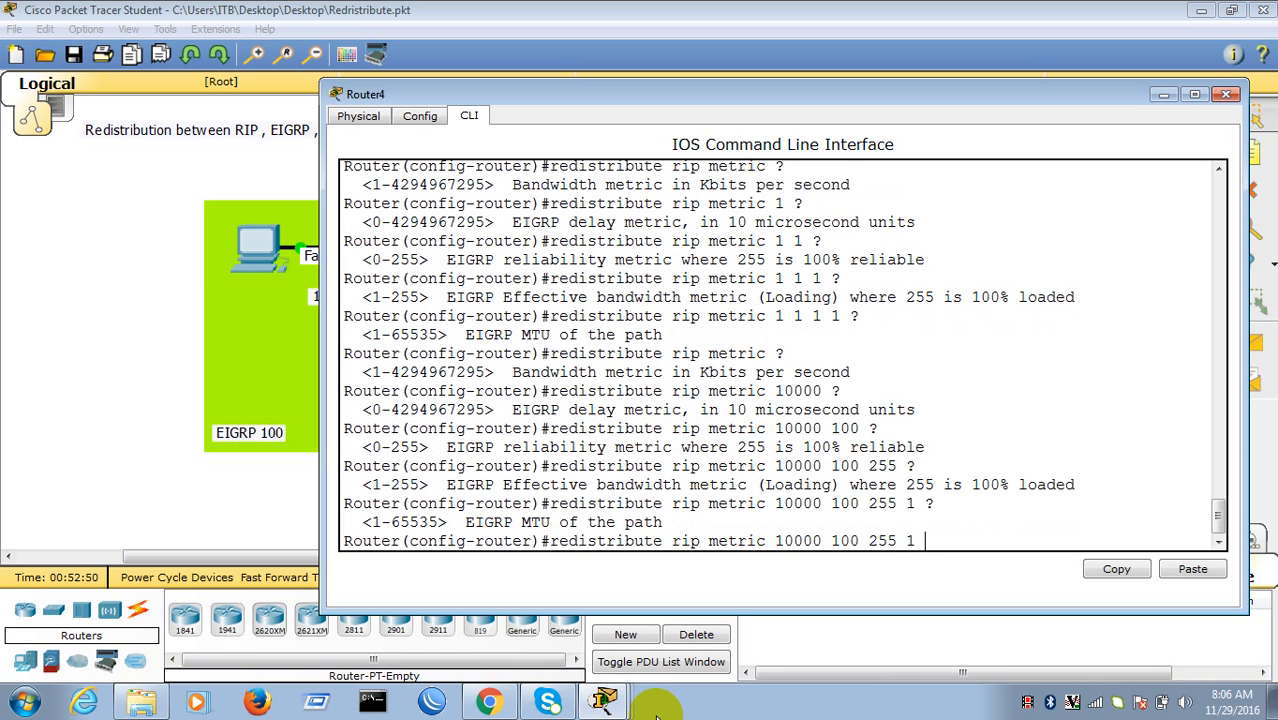
pyautogui.write('?1500')
pyautogui.press('Return')
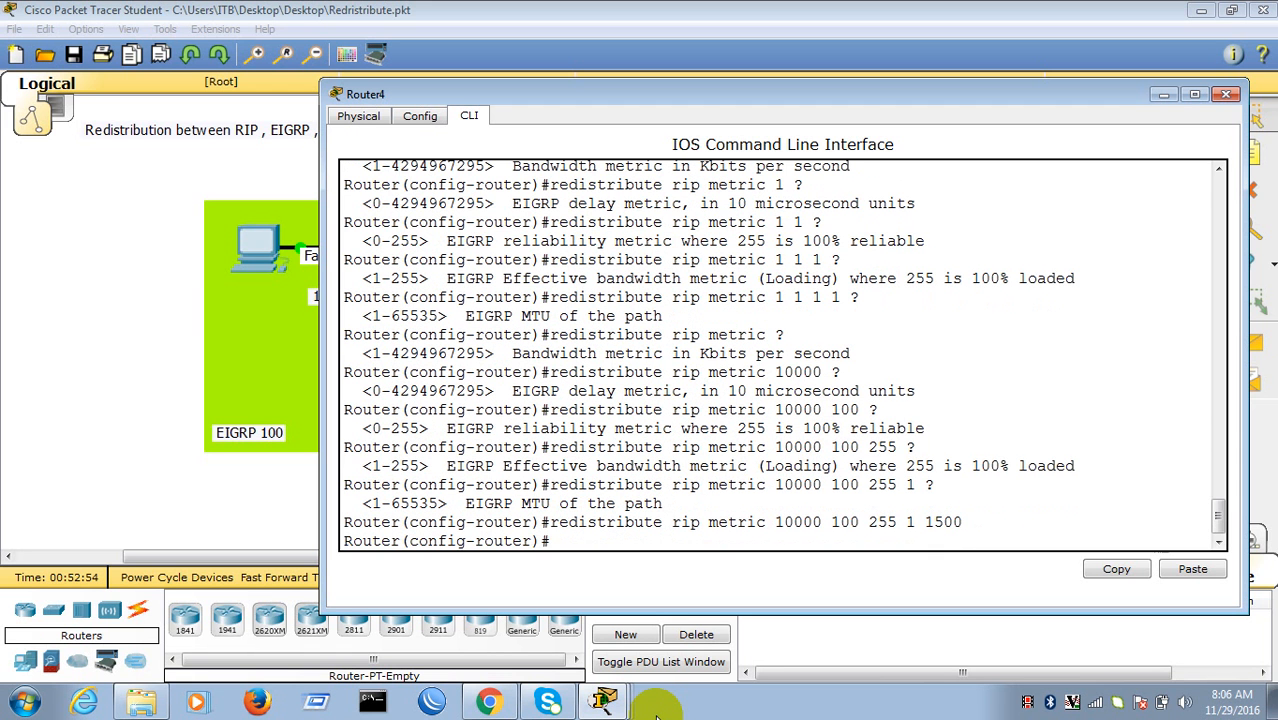
# - Begin a redistribute ospf 10 metric command under EIGRP 100 and consult the help for its first metric value
pyautogui.write('red')
pyautogui.press('Tab')
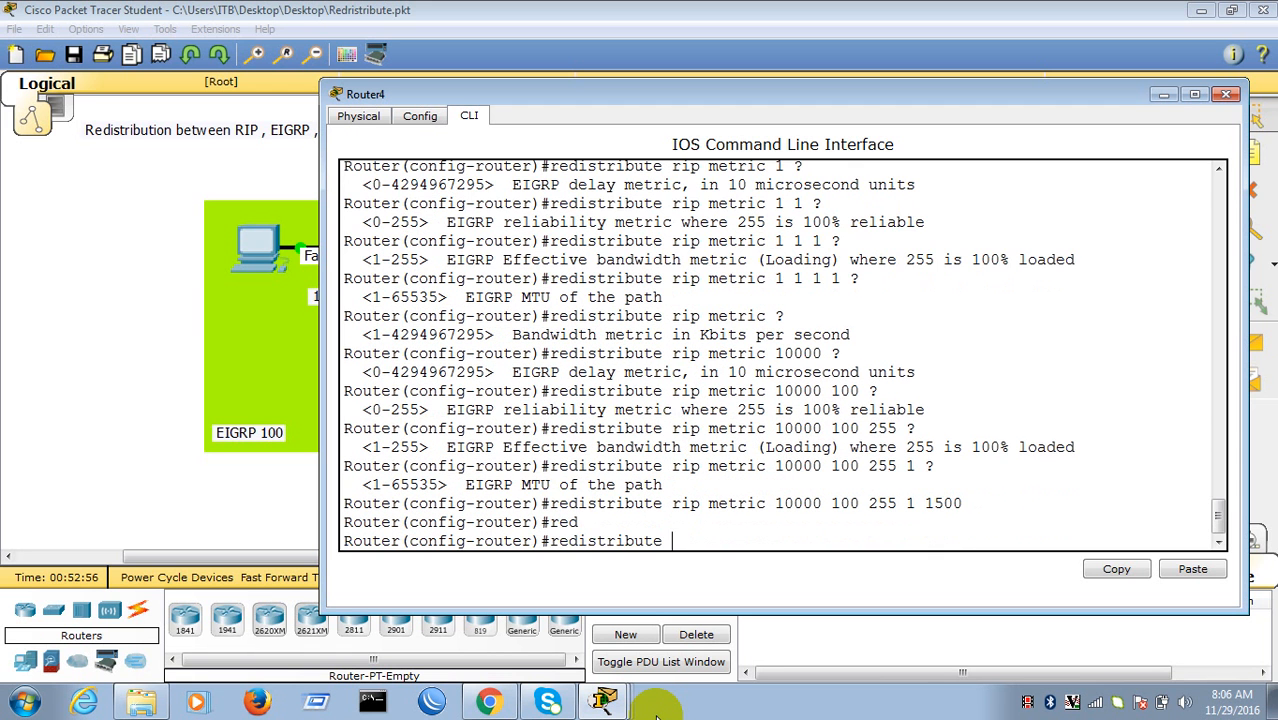
pyautogui.write('os')
pyautogui.press('Tab')
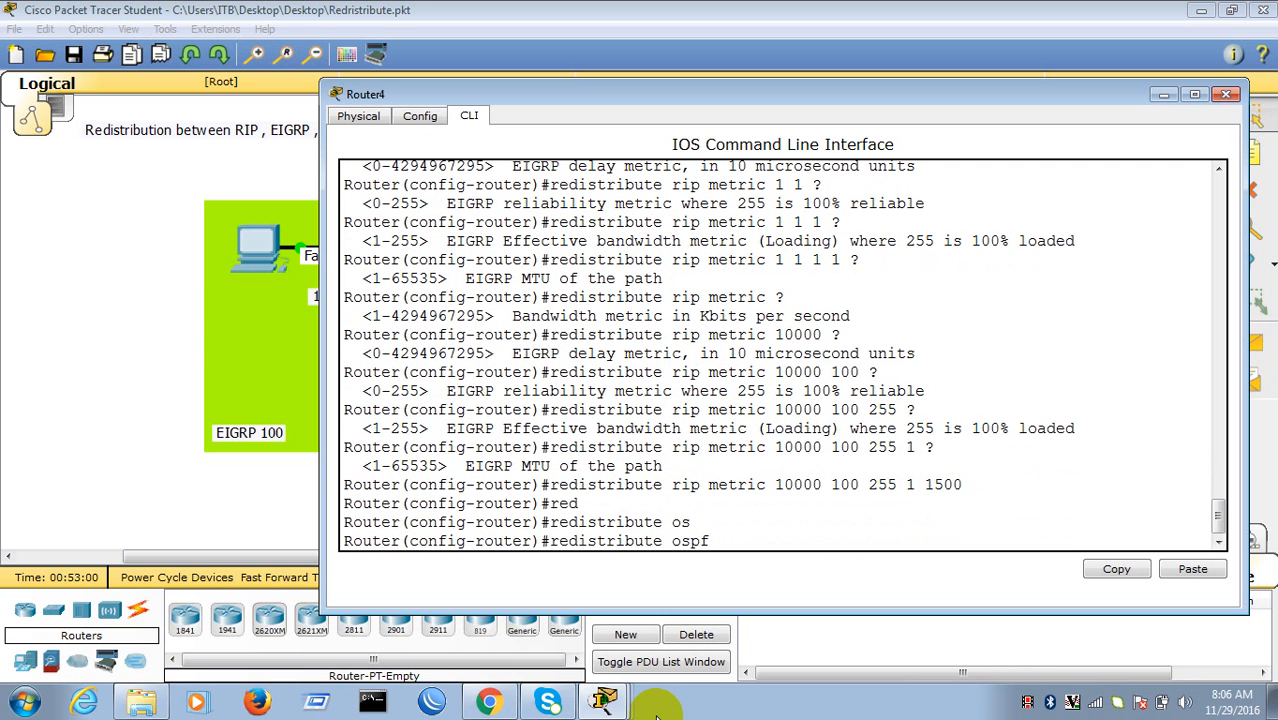
pyautogui.write('met')
pyautogui.press('Tab')
pyautogui.press('BackSpace')
pyautogui.press('BackSpace')
pyautogui.press('BackSpace')
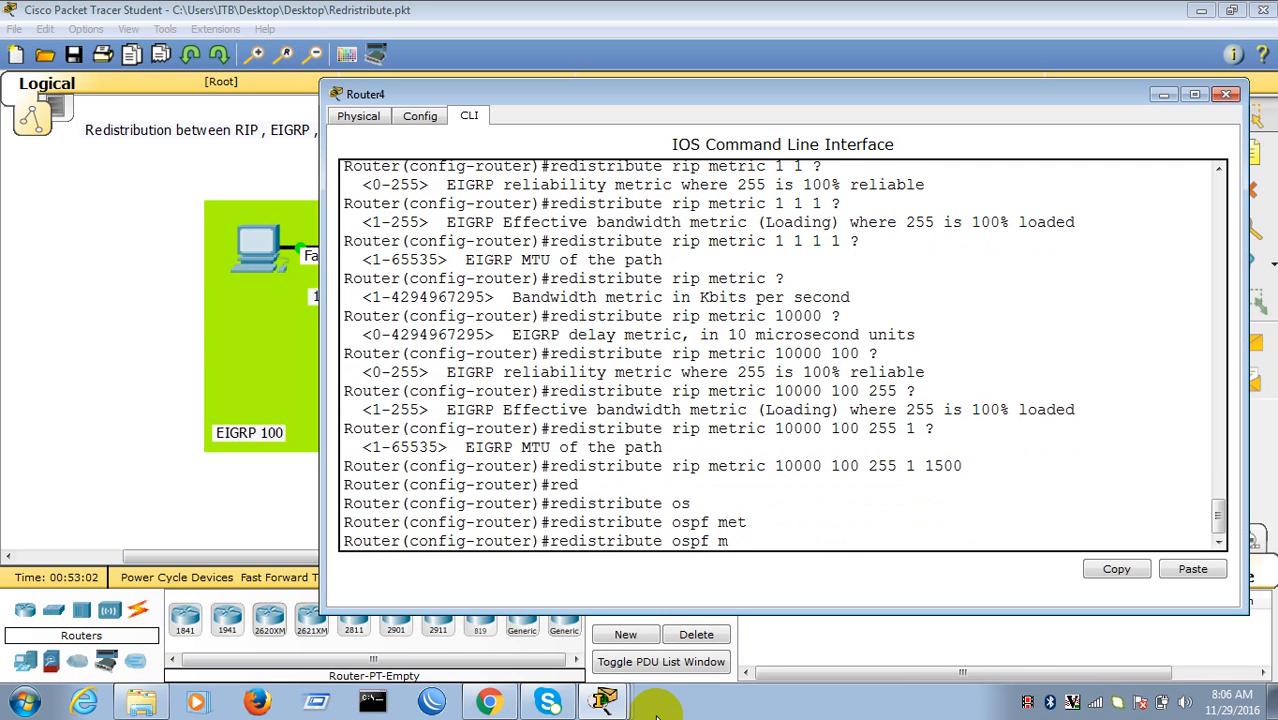
pyautogui.write('10 met')
pyautogui.press('Tab')
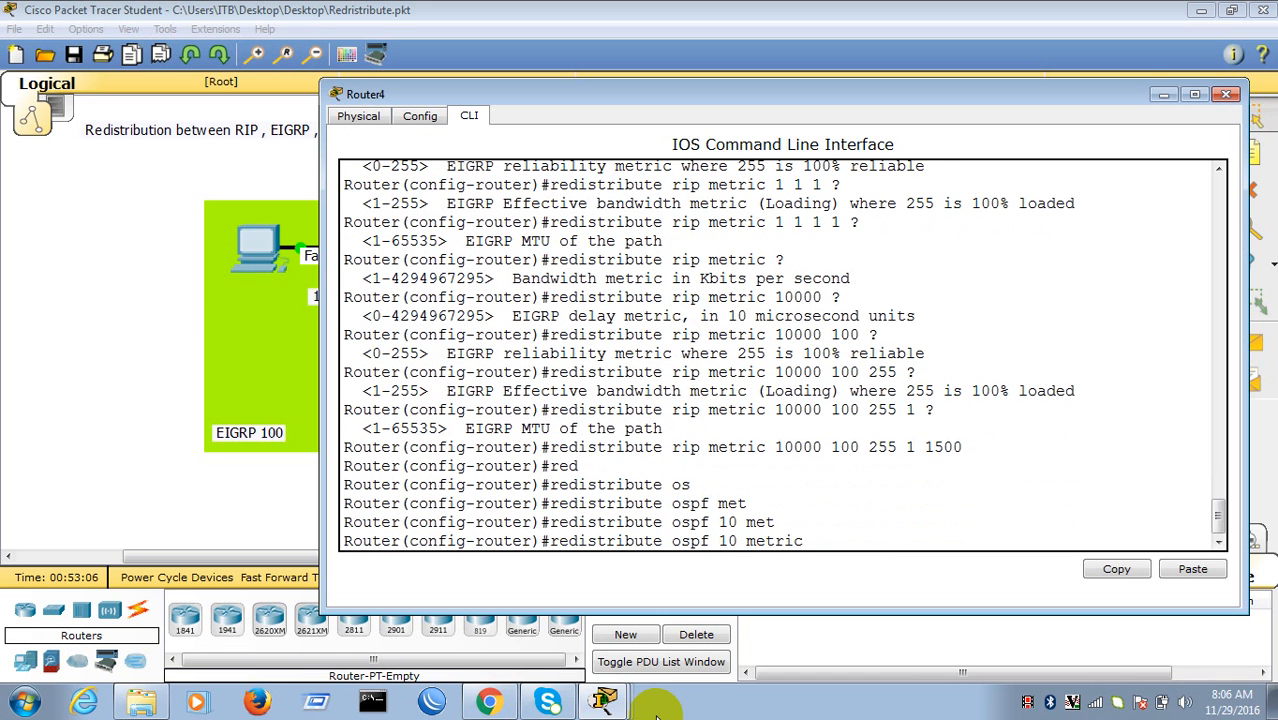
pyautogui.write('?')
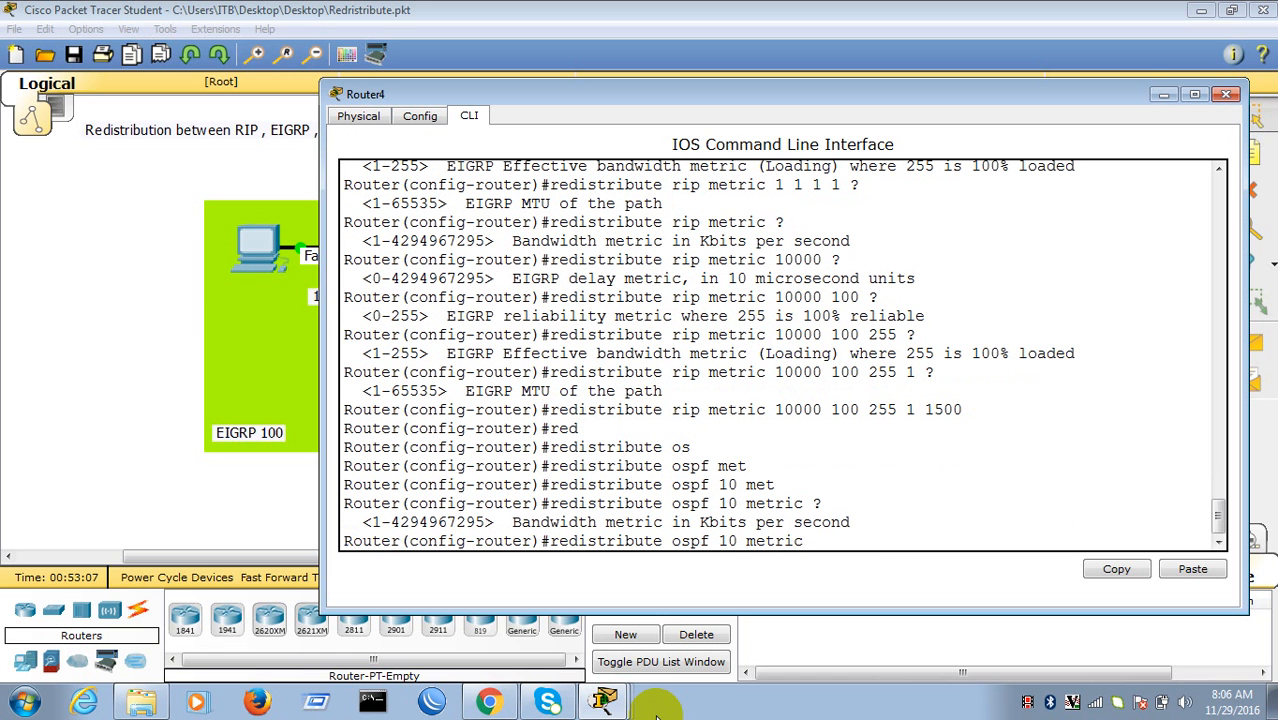
pyautogui.write('10000 ?')
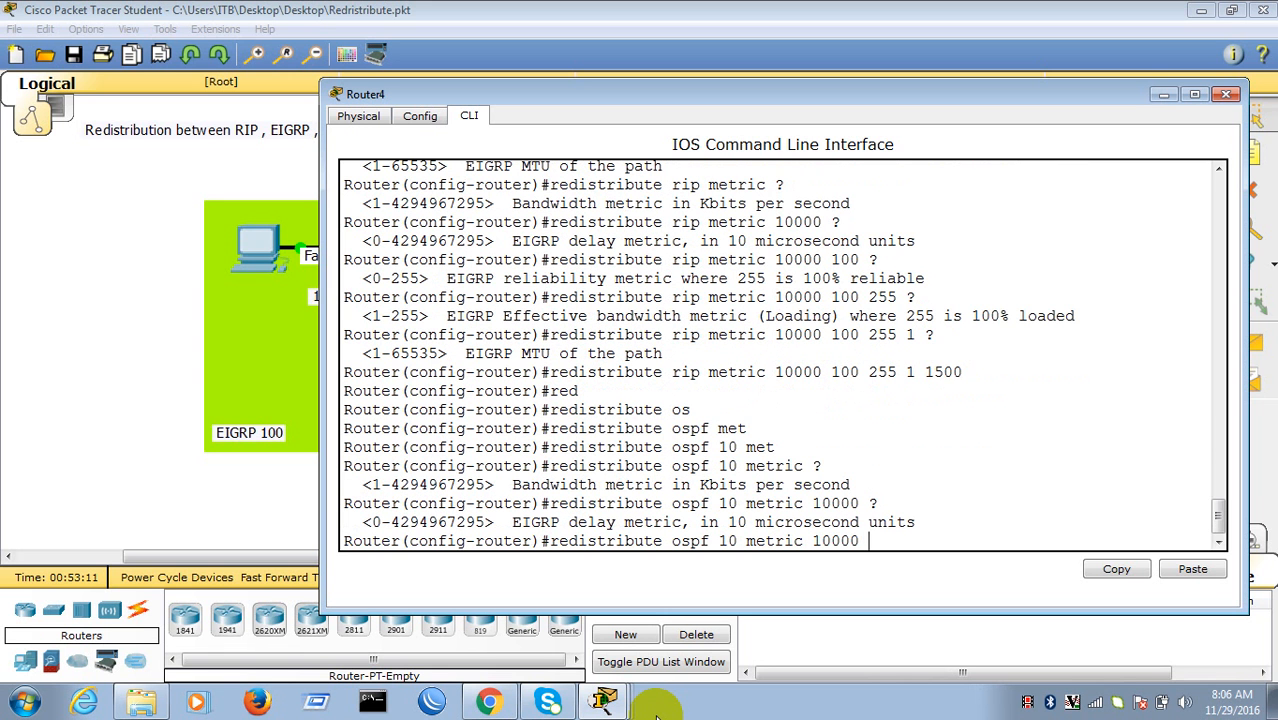
pyautogui.write('100 ?')
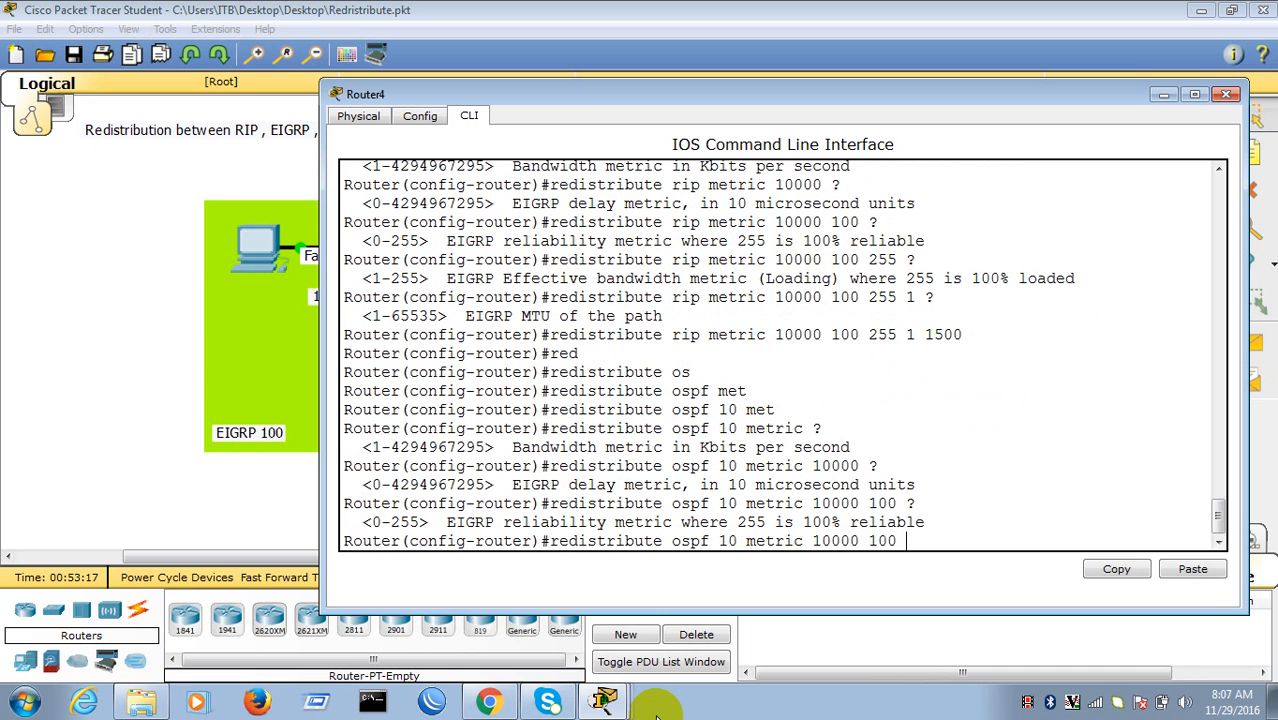
pyautogui.write('255 ?')
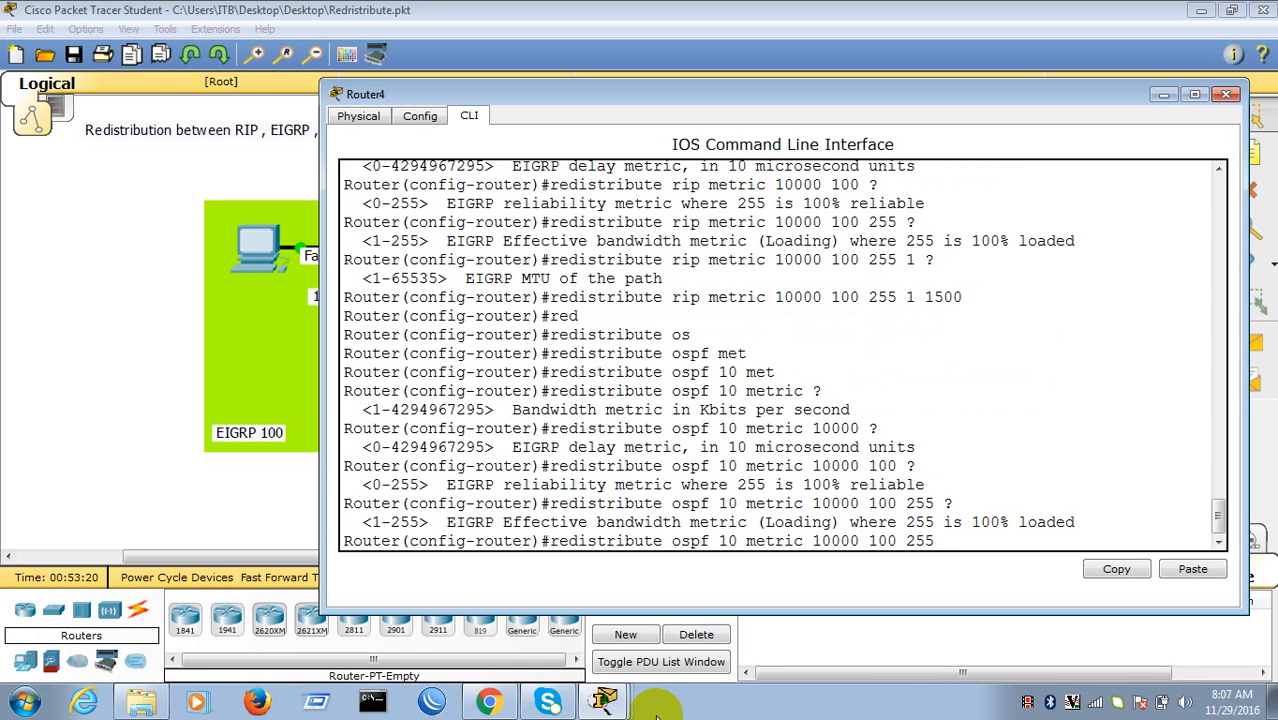
pyautogui.write('1 ?')
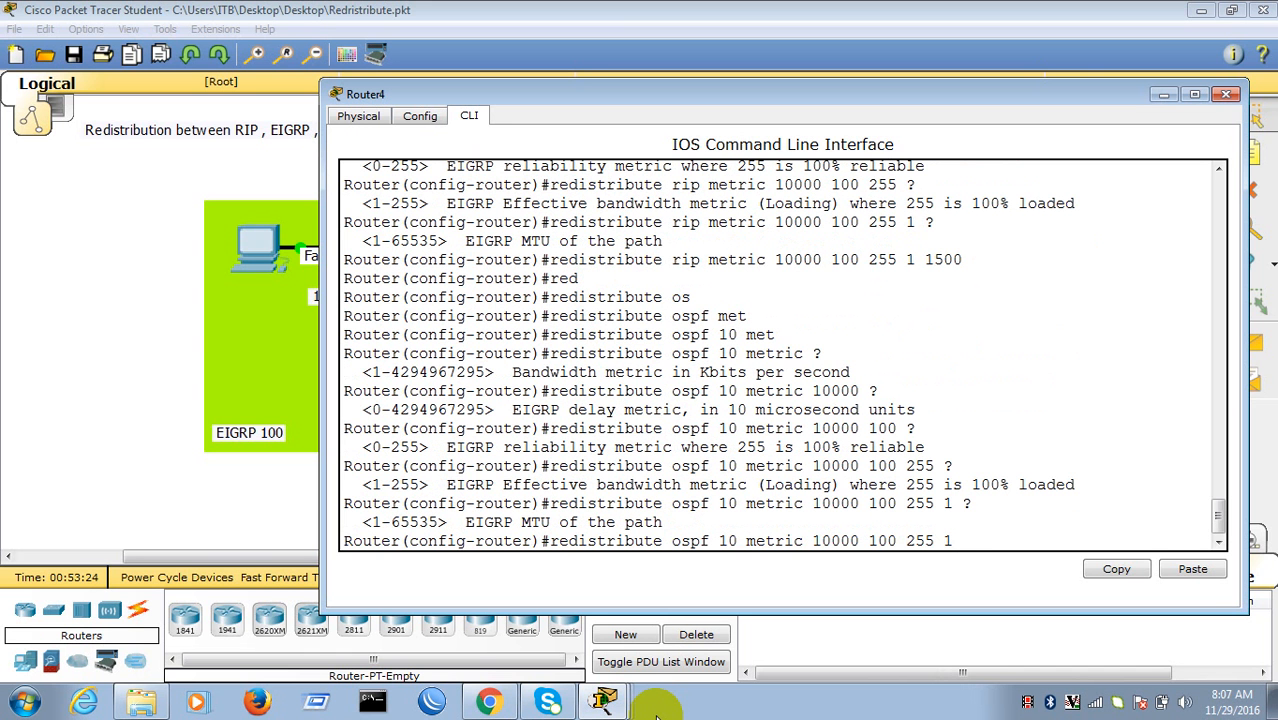
pyautogui.write('1500')
pyautogui.press('Return')
pyautogui.press('Return')
pyautogui.press('Return')
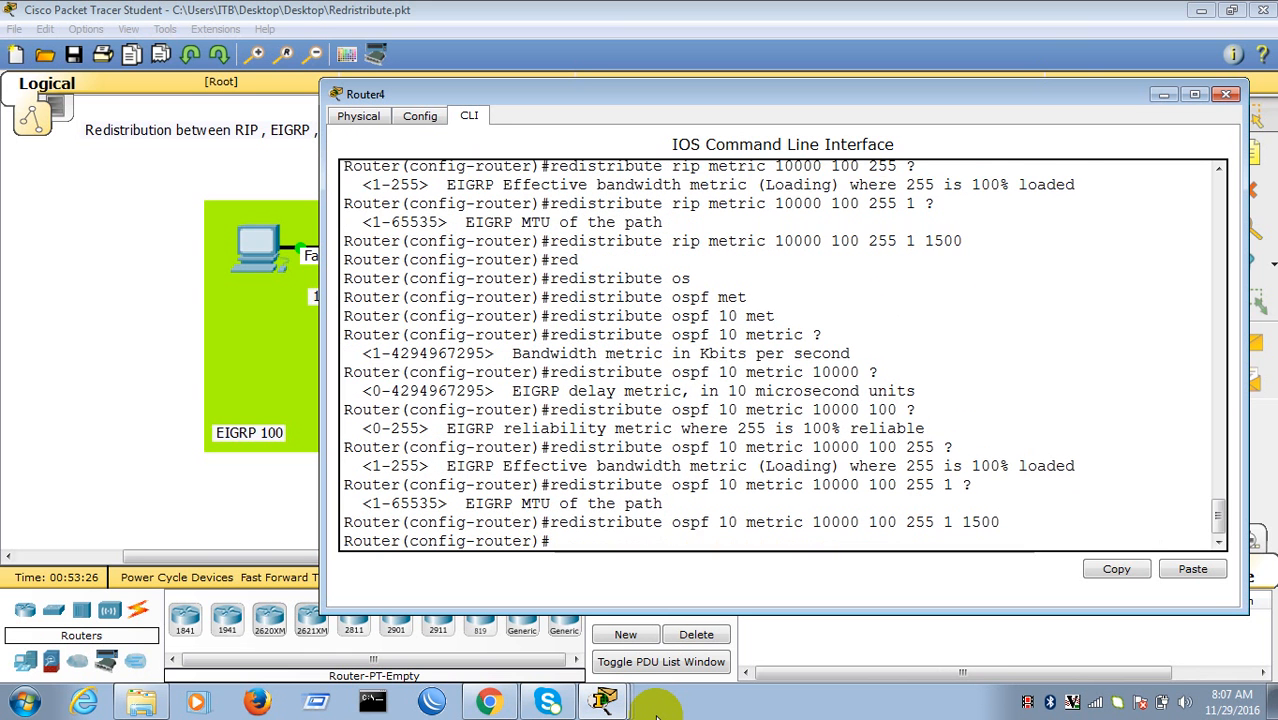
pyautogui.write('do w')
pyautogui.press('Return')
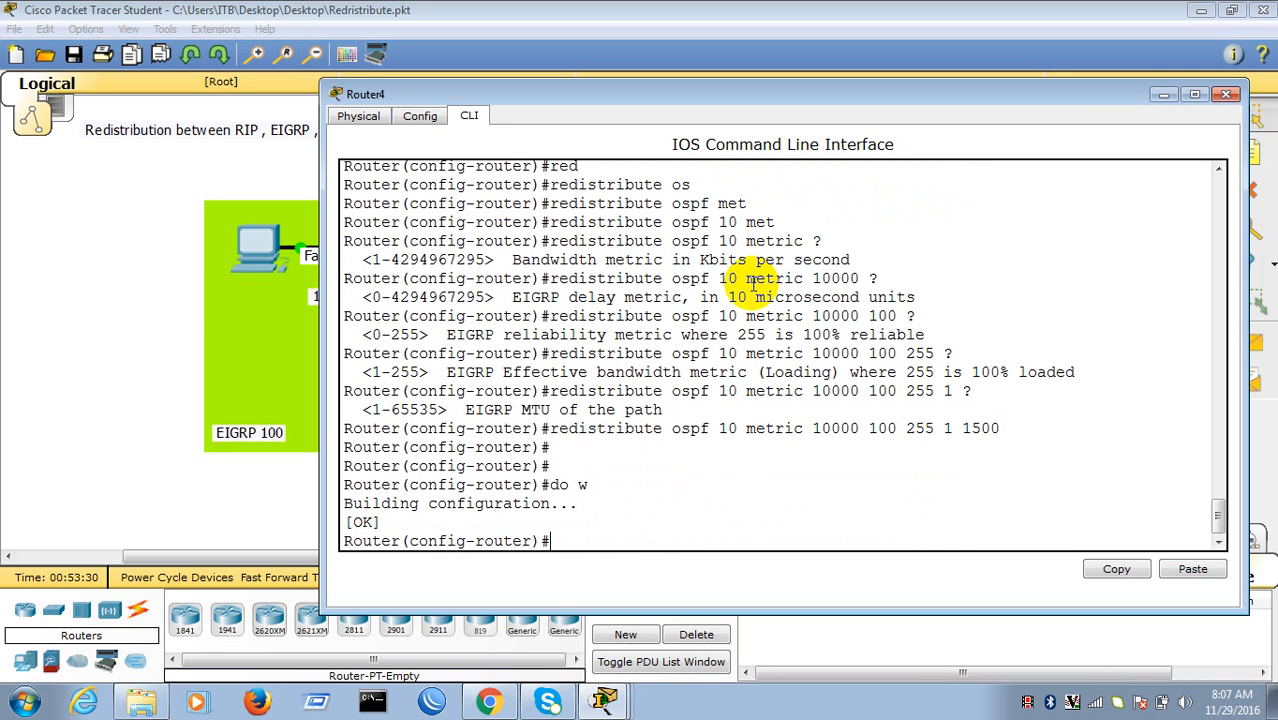
# - Display the central router's running configuration and page through to its EIGRP, OSPF and RIP sections
pyautogui.write('do sh ru')
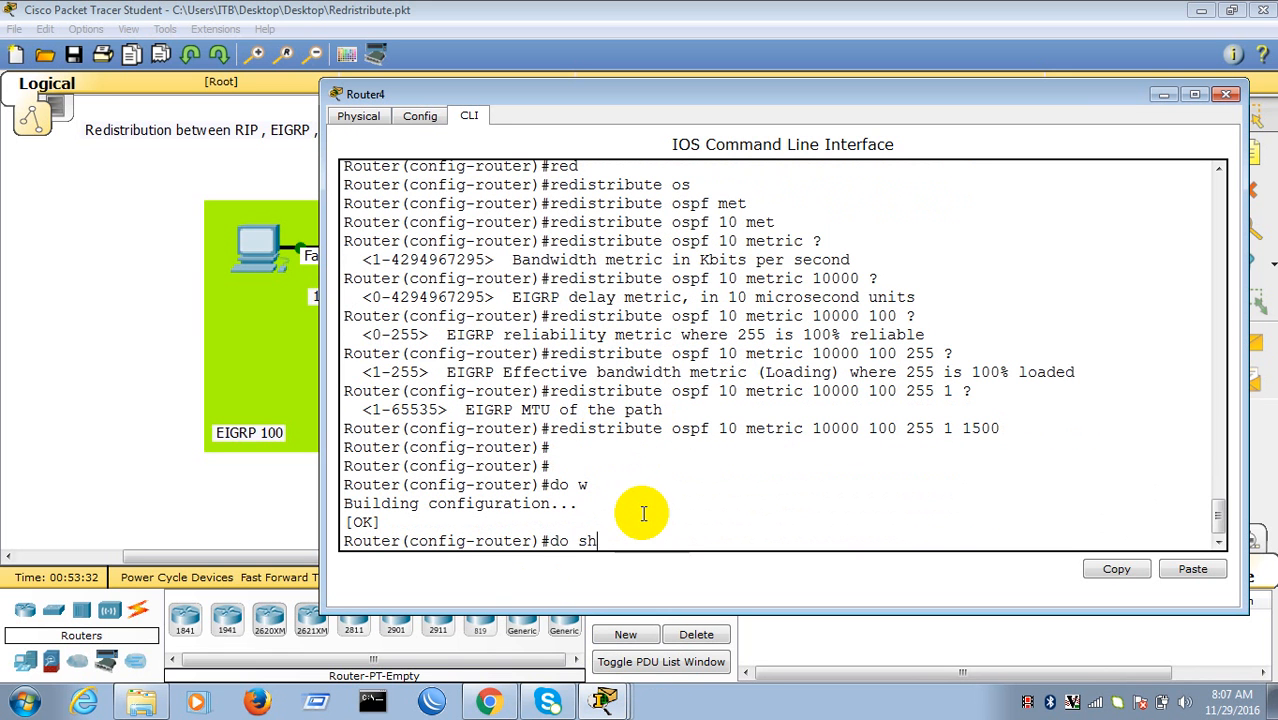
pyautogui.press('Return')
pyautogui.press('space')
pyautogui.press('space')
pyautogui.press('space')
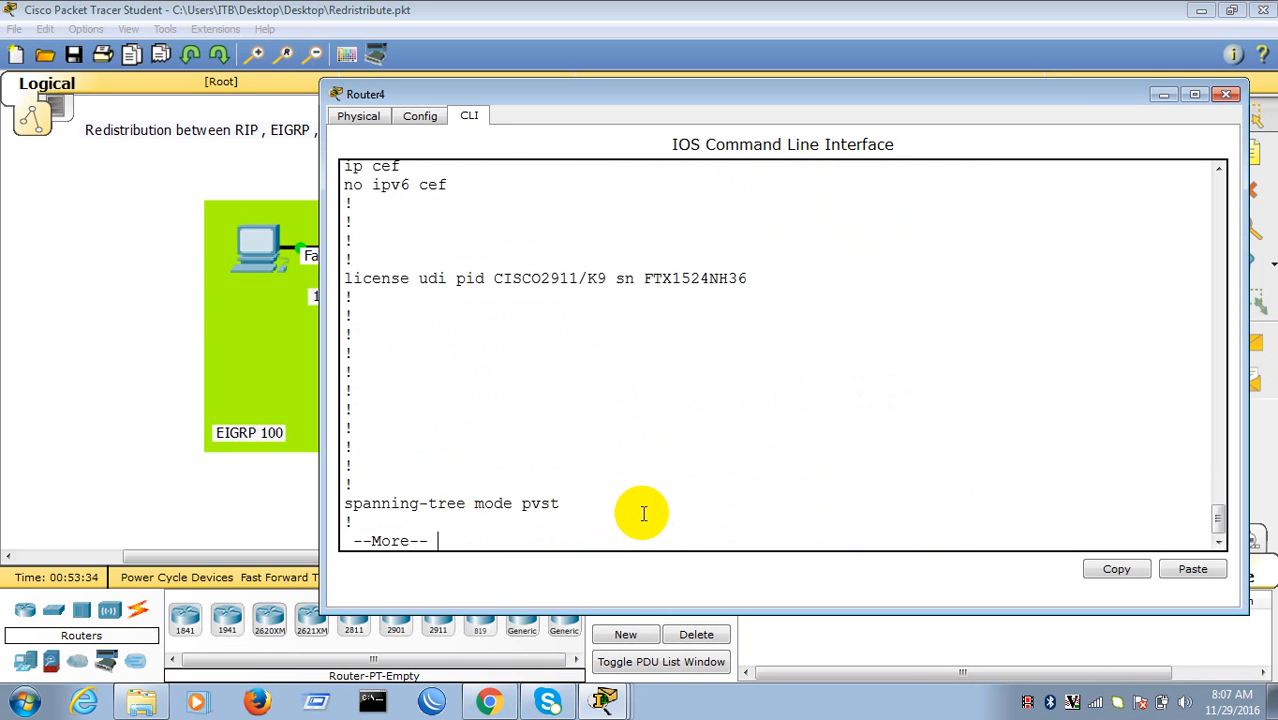
pyautogui.press('space')
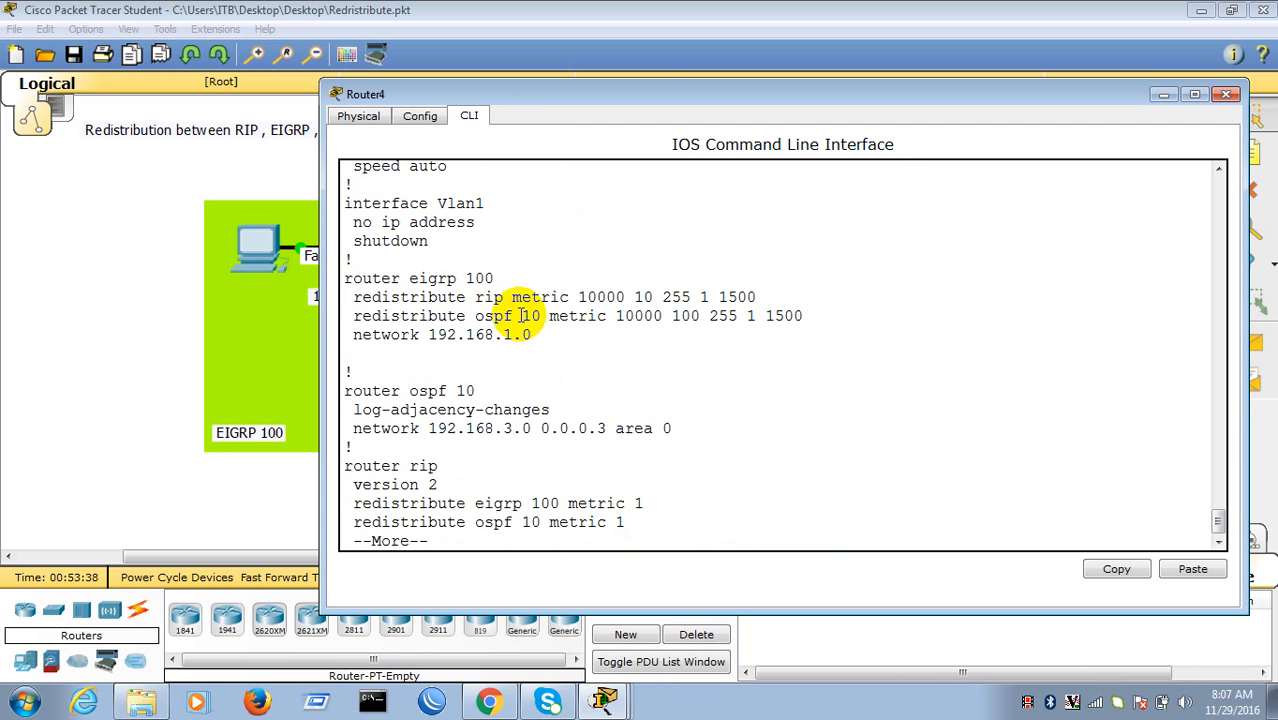
pyautogui.click(80, 347)
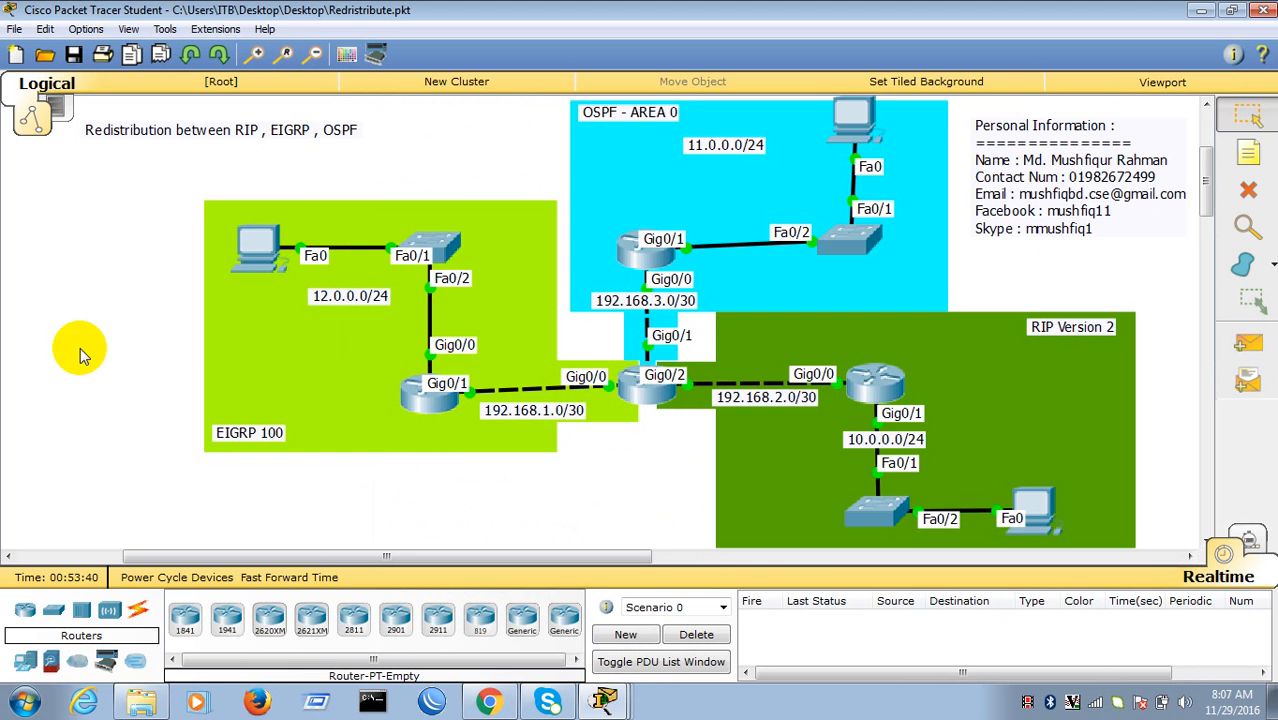
# - Enter privileged mode on the EIGRP 100 area's router, display its IP routing table and widen its window
pyautogui.click(410, 400)
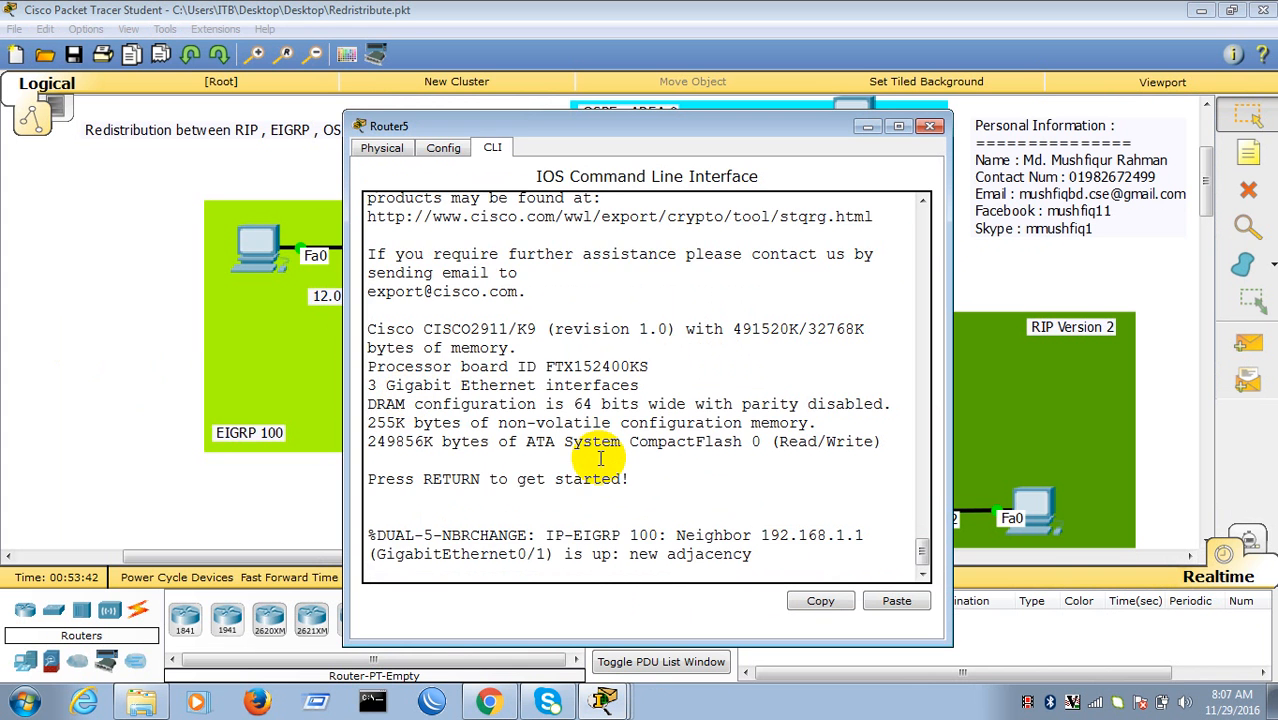
pyautogui.press('Return')
pyautogui.press('Return')
pyautogui.press('Return')
pyautogui.write('en')
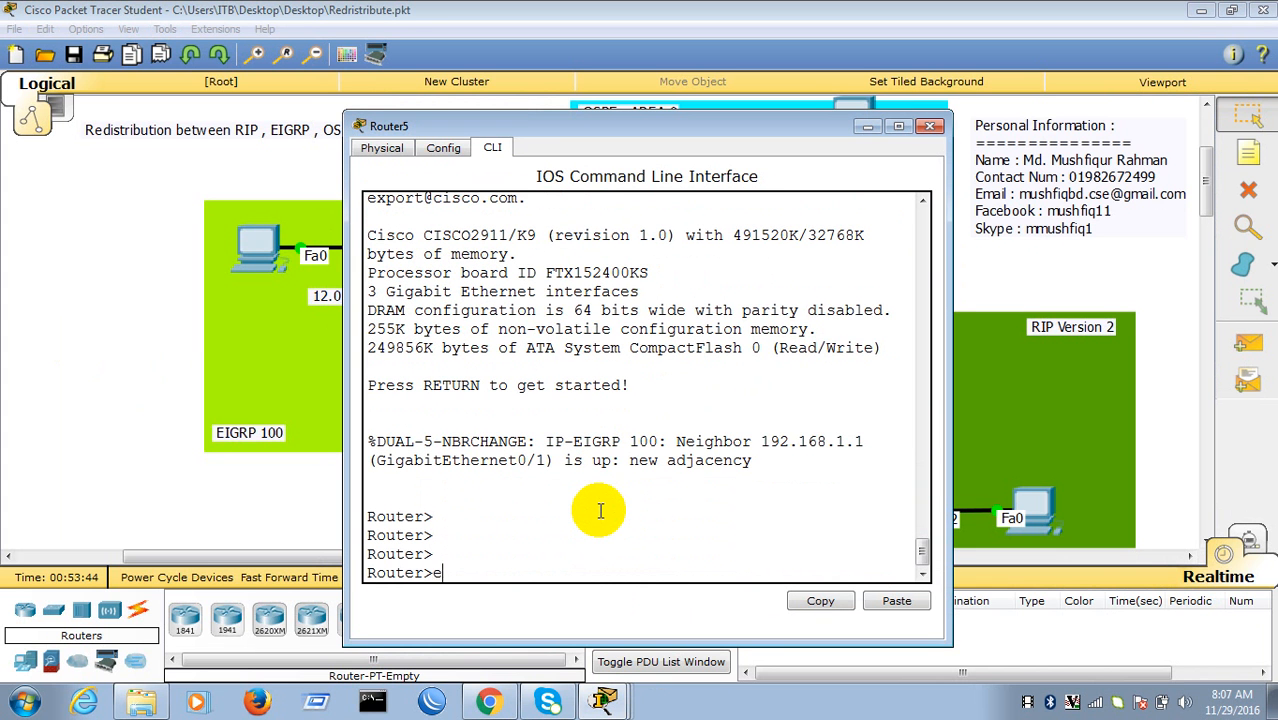
pyautogui.press('Return')
pyautogui.write('sh i')
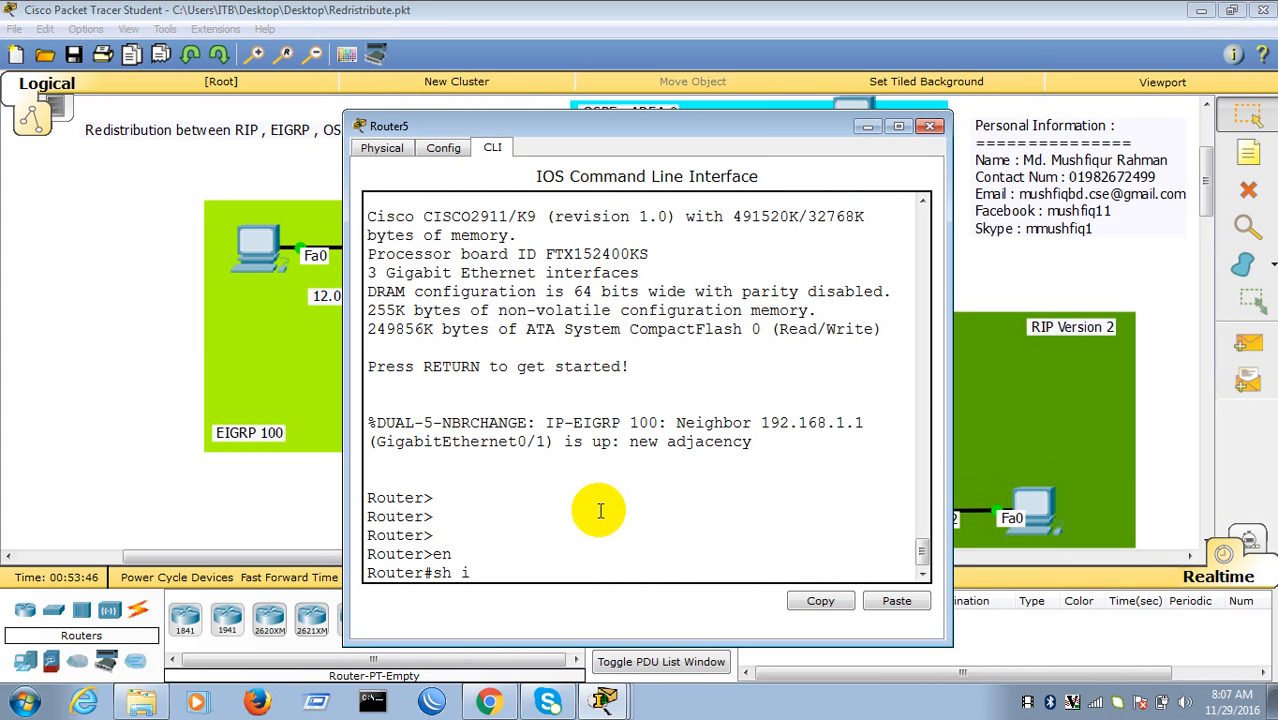
pyautogui.write('p ro')
pyautogui.press('Return')
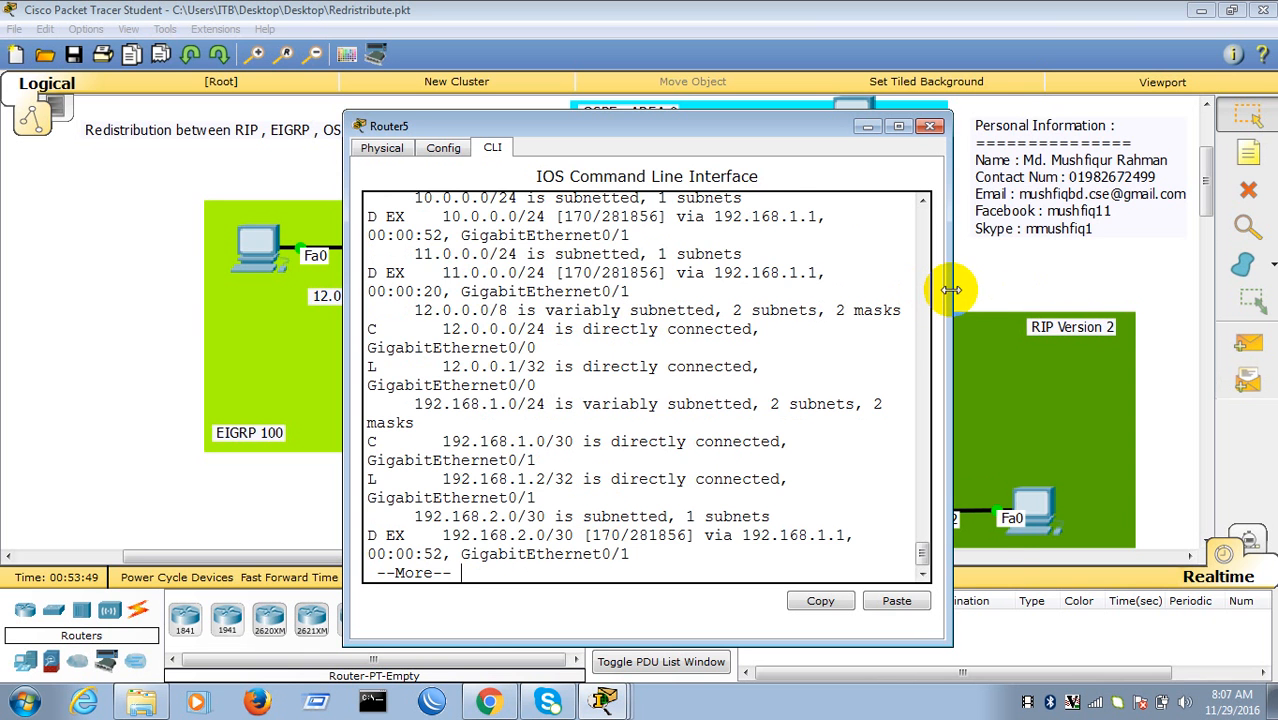
pyautogui.moveTo(951, 290); pyautogui.dragTo(1271, 290)
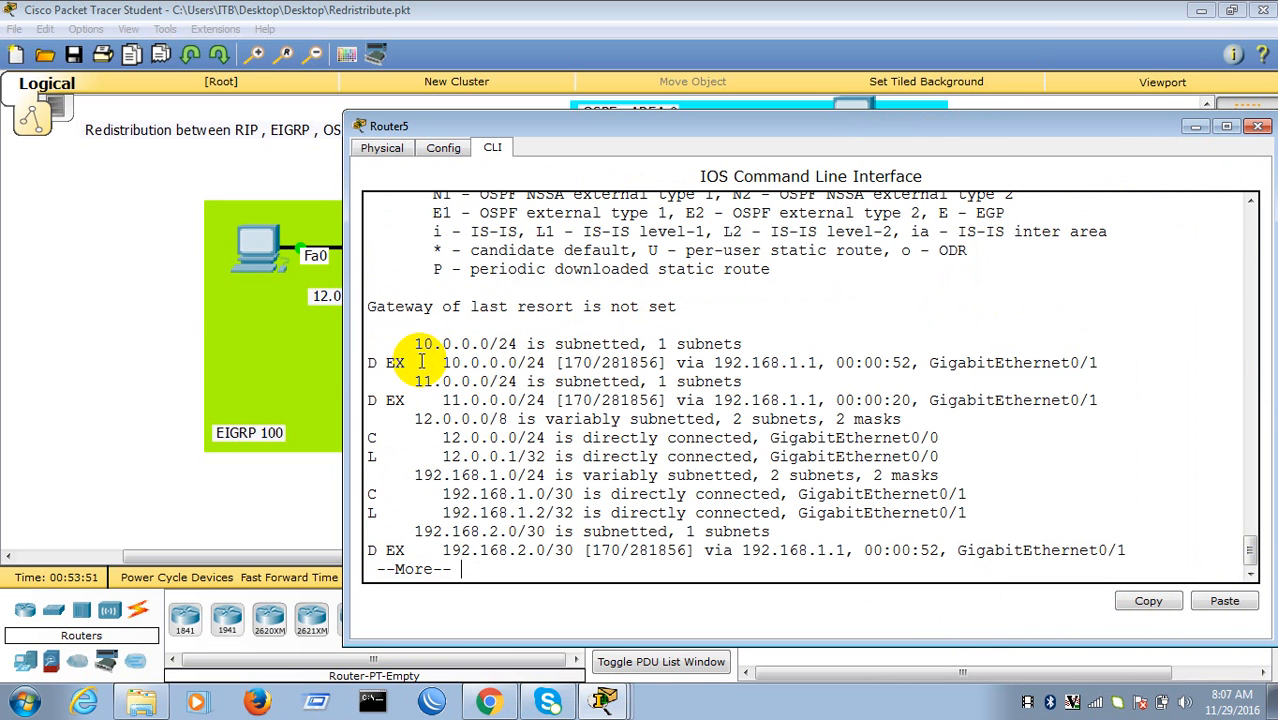
# - Page to the end of the EIGRP router's routing table and compare its external routes with the code legend and topology
pyautogui.click(140, 347)
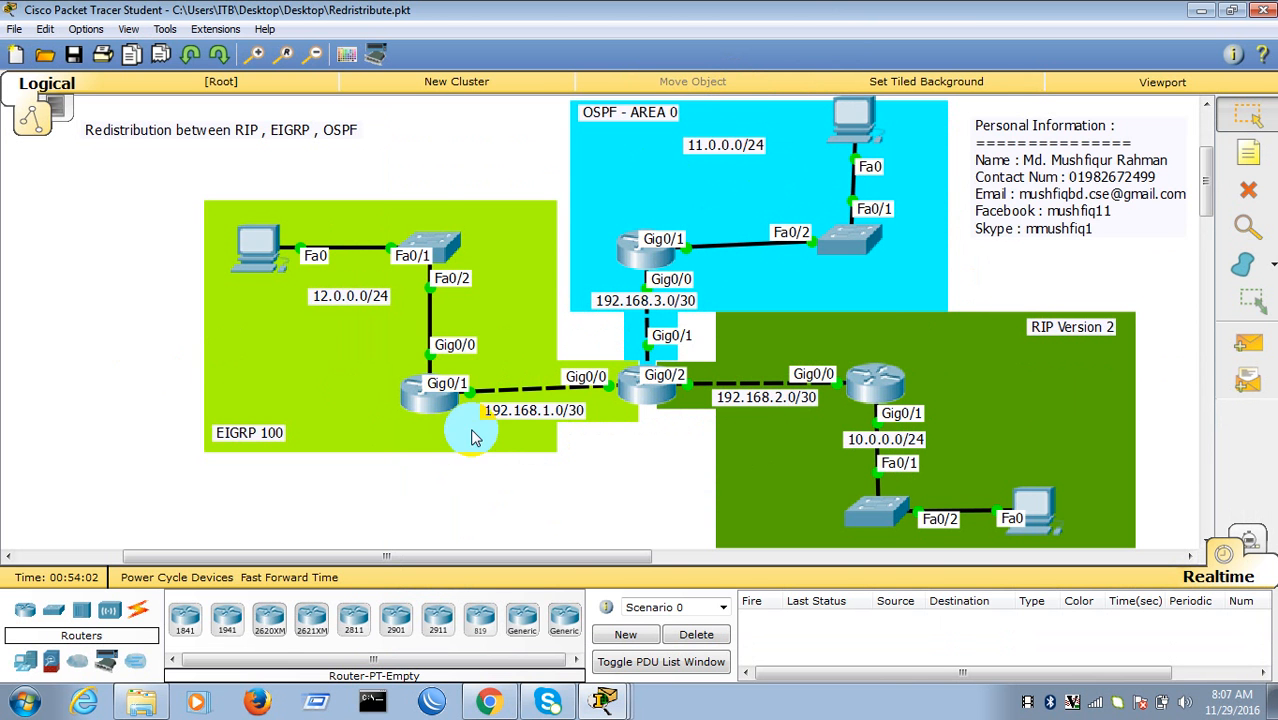
pyautogui.click(432, 393)
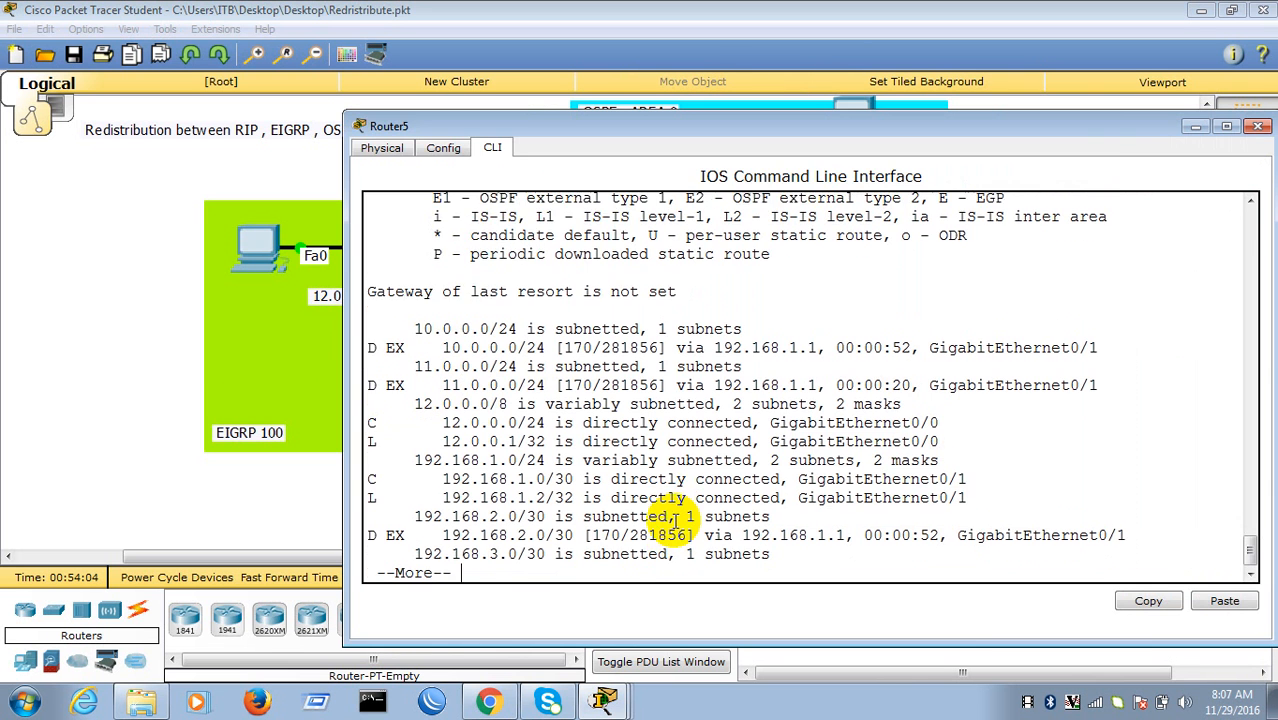
pyautogui.press('Return')
pyautogui.press('Return')
pyautogui.press('Return')
pyautogui.press('Return')
pyautogui.press('Return')
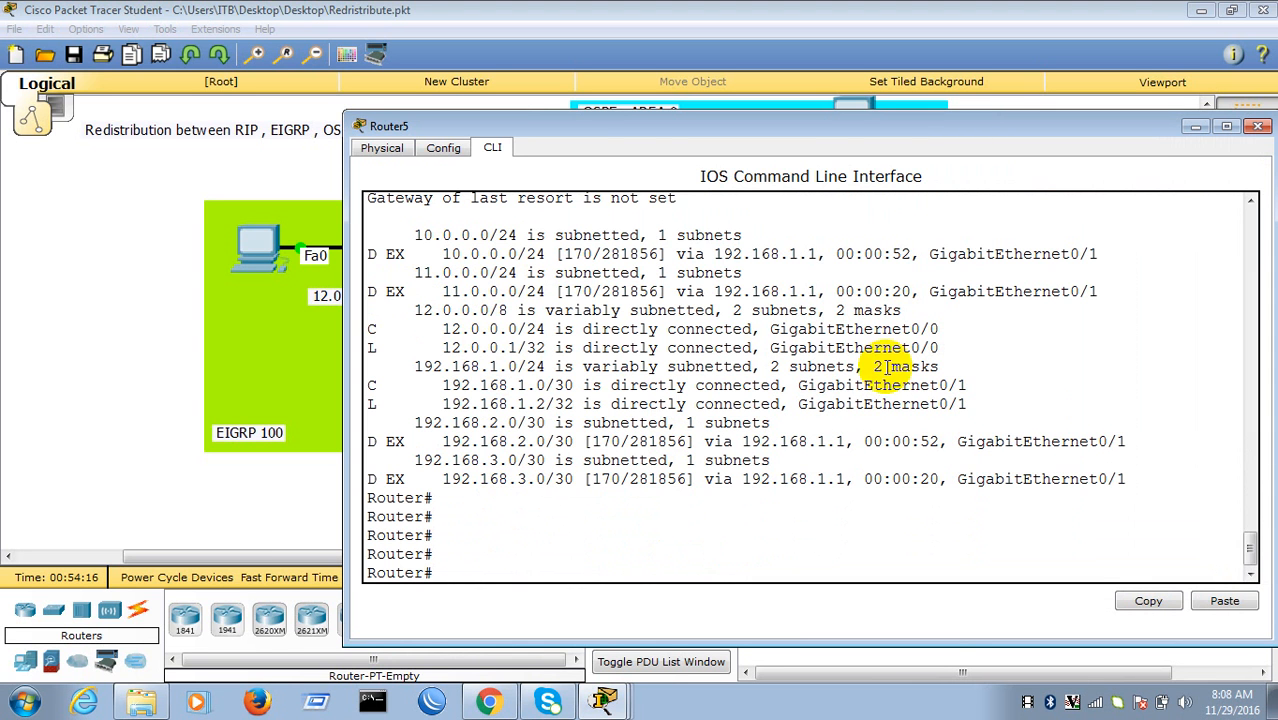
pyautogui.moveTo(1248, 550); pyautogui.dragTo(1250, 535)
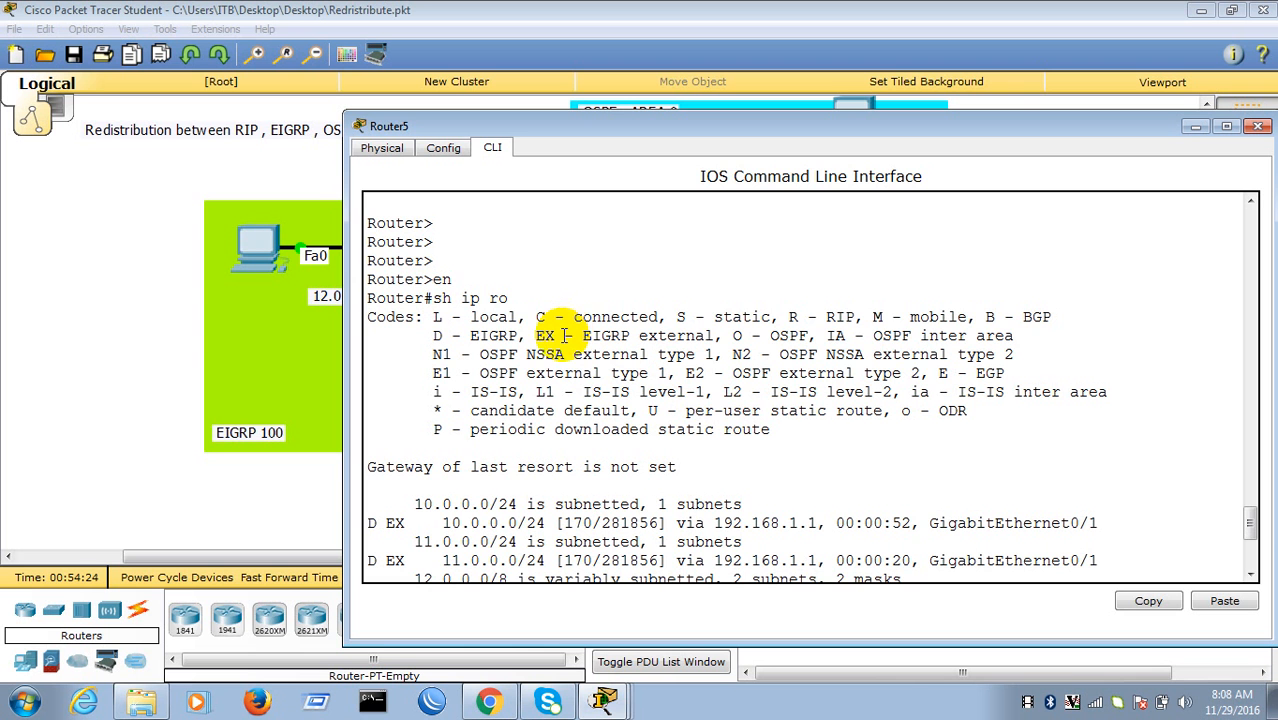
pyautogui.moveTo(1247, 523); pyautogui.dragTo(1247, 551)
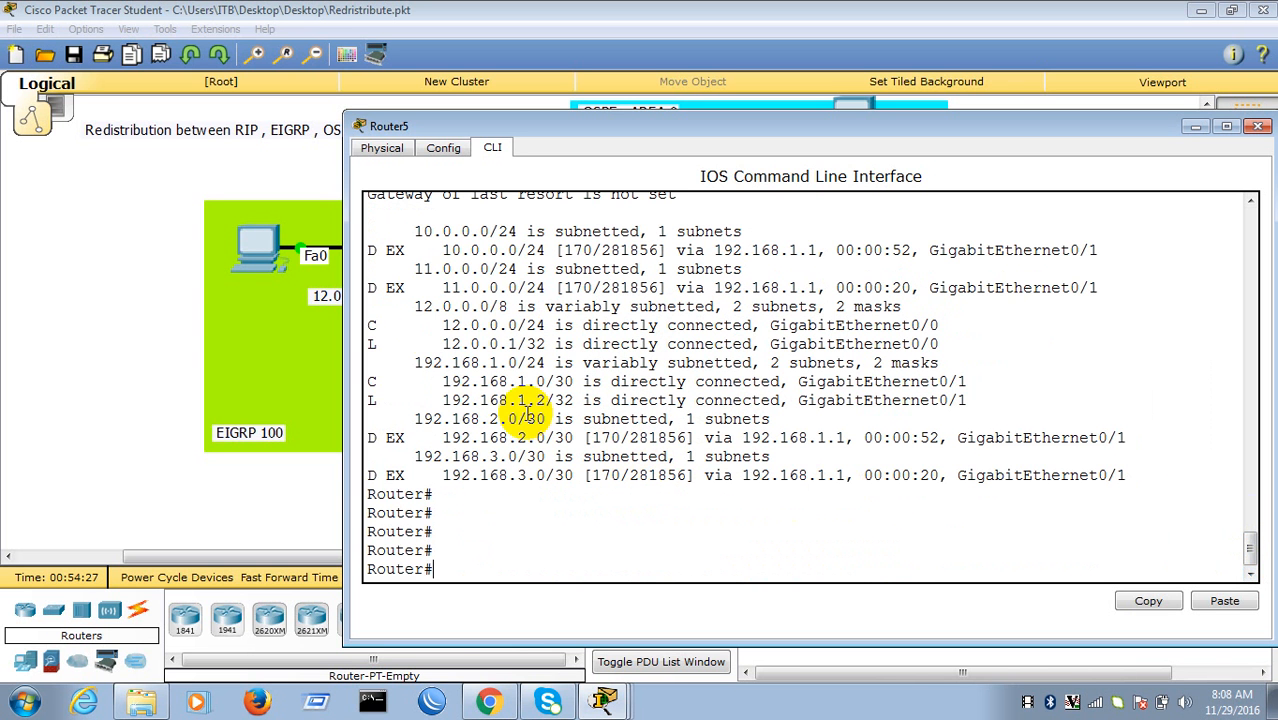
pyautogui.click(264, 347)
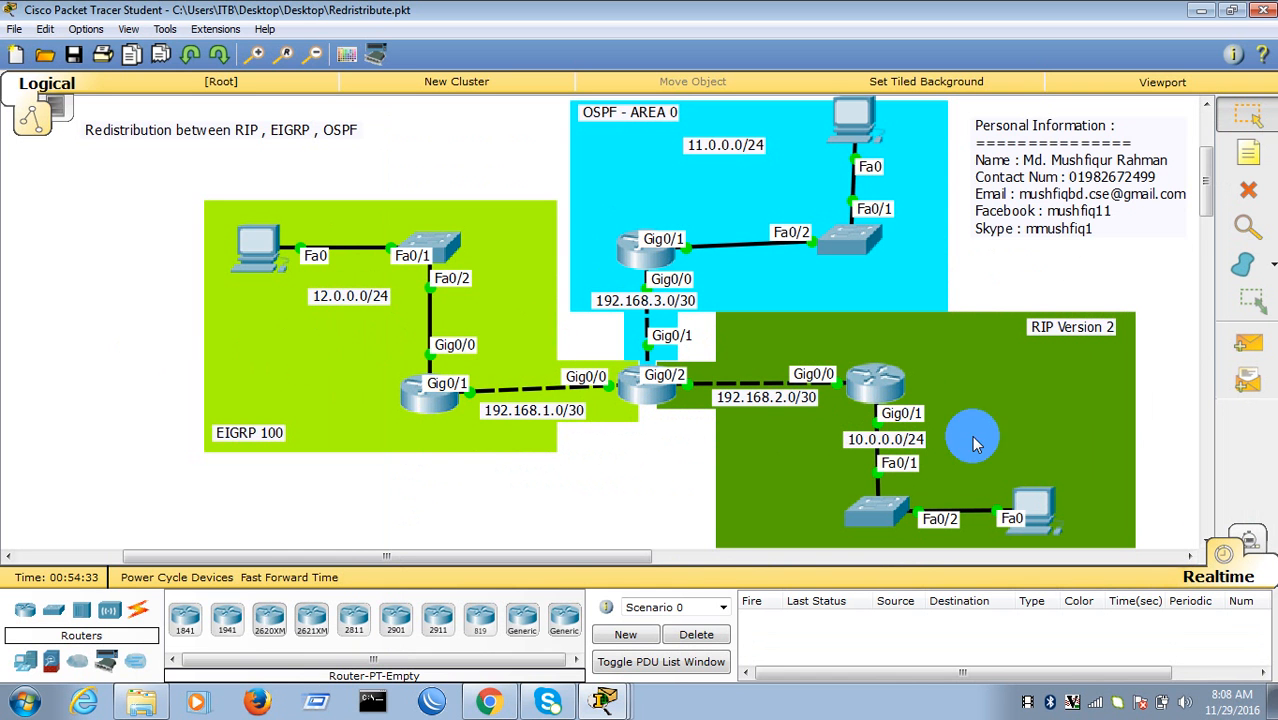
pyautogui.click(424, 400)
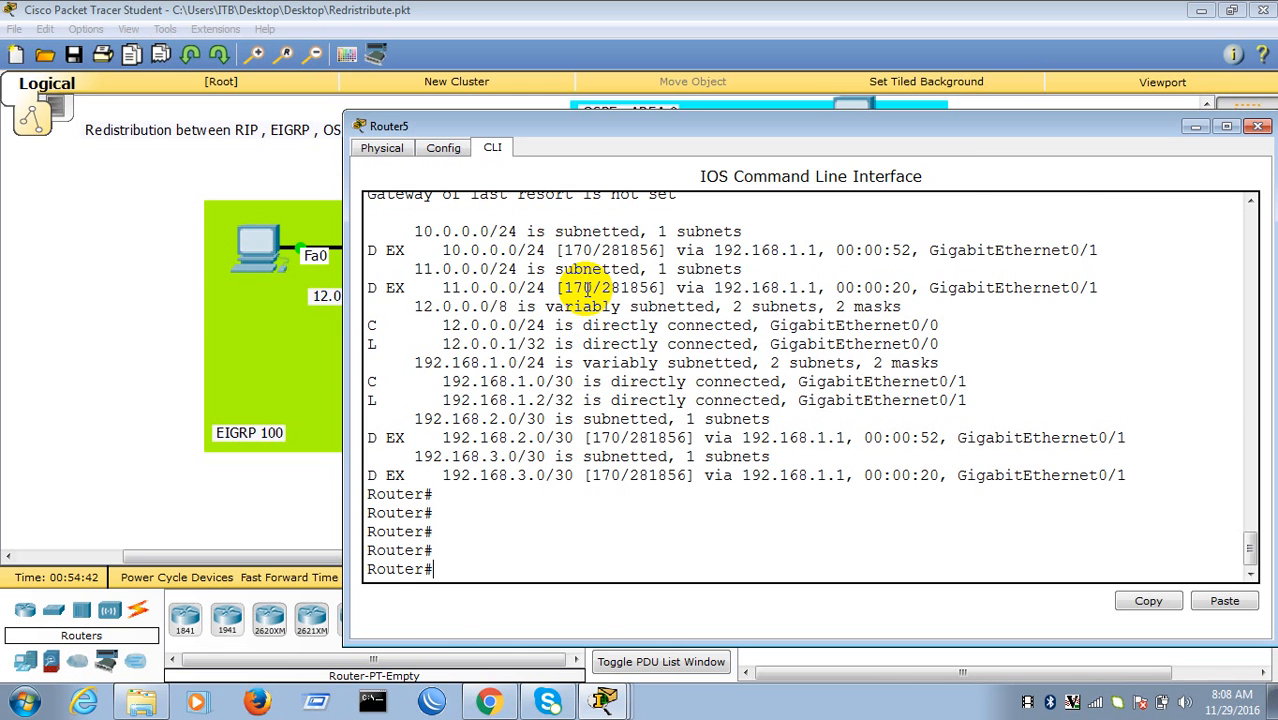
pyautogui.click(91, 305)
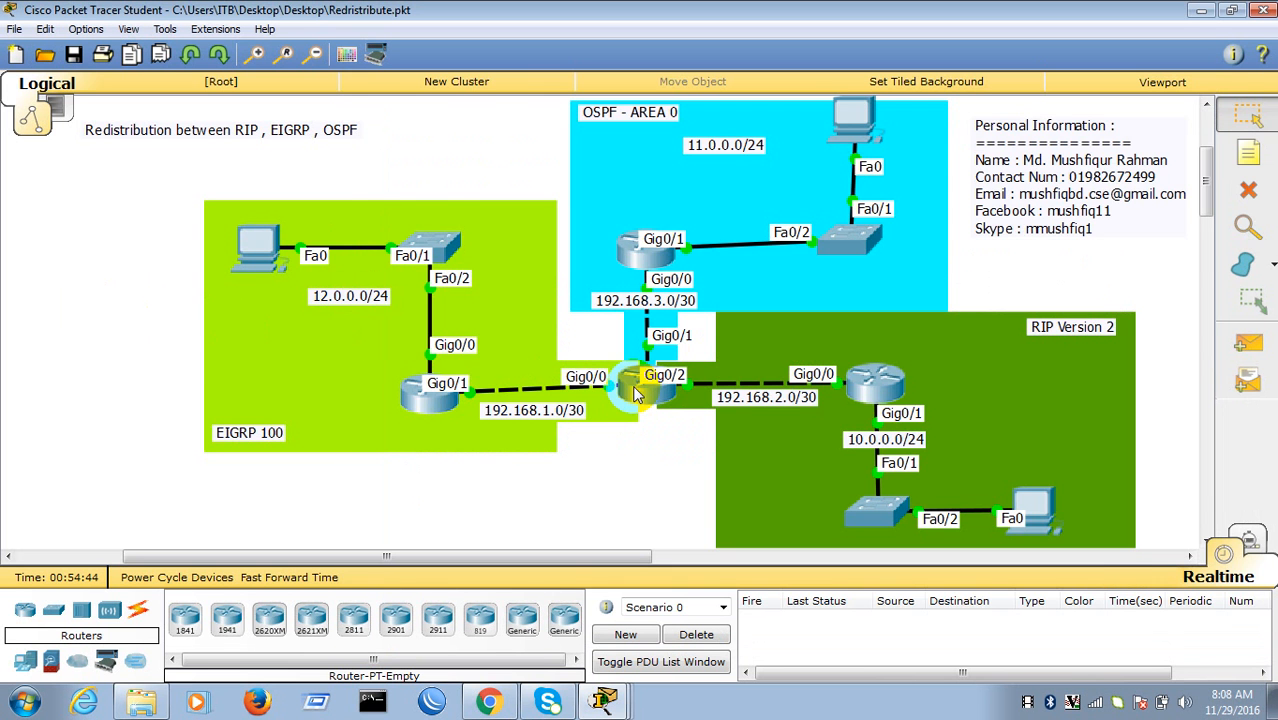
# - Leave the running-configuration listing on the central router, display its IP routing table and compare it with the topology
pyautogui.click(636, 393)
pyautogui.press('q')
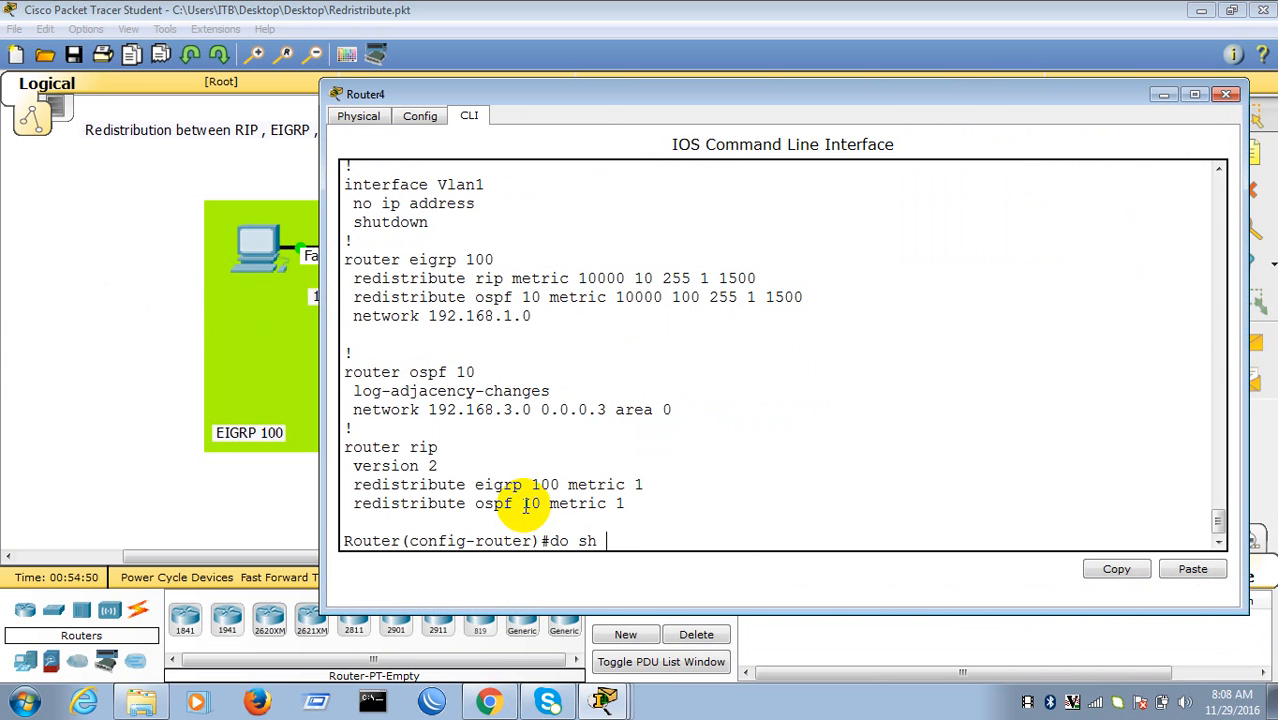
pyautogui.write('do sh ip ro')
pyautogui.press('Return')
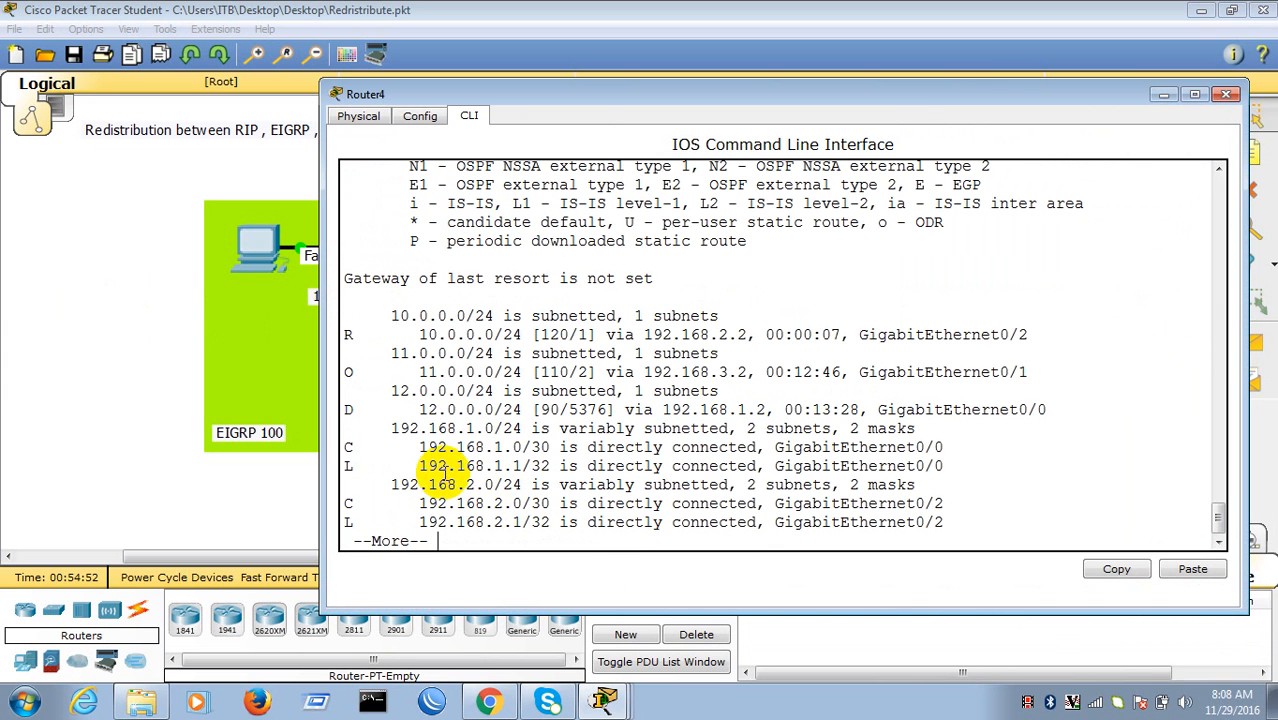
pyautogui.click(170, 410)
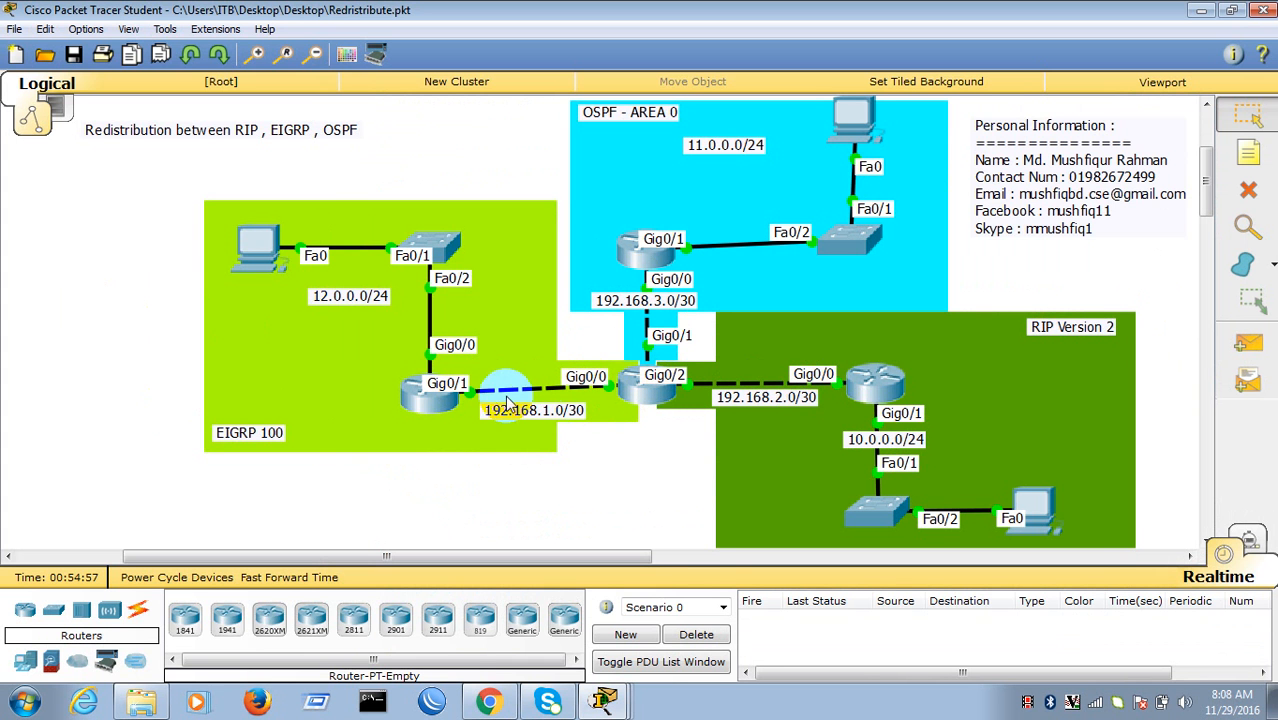
pyautogui.click(645, 385)
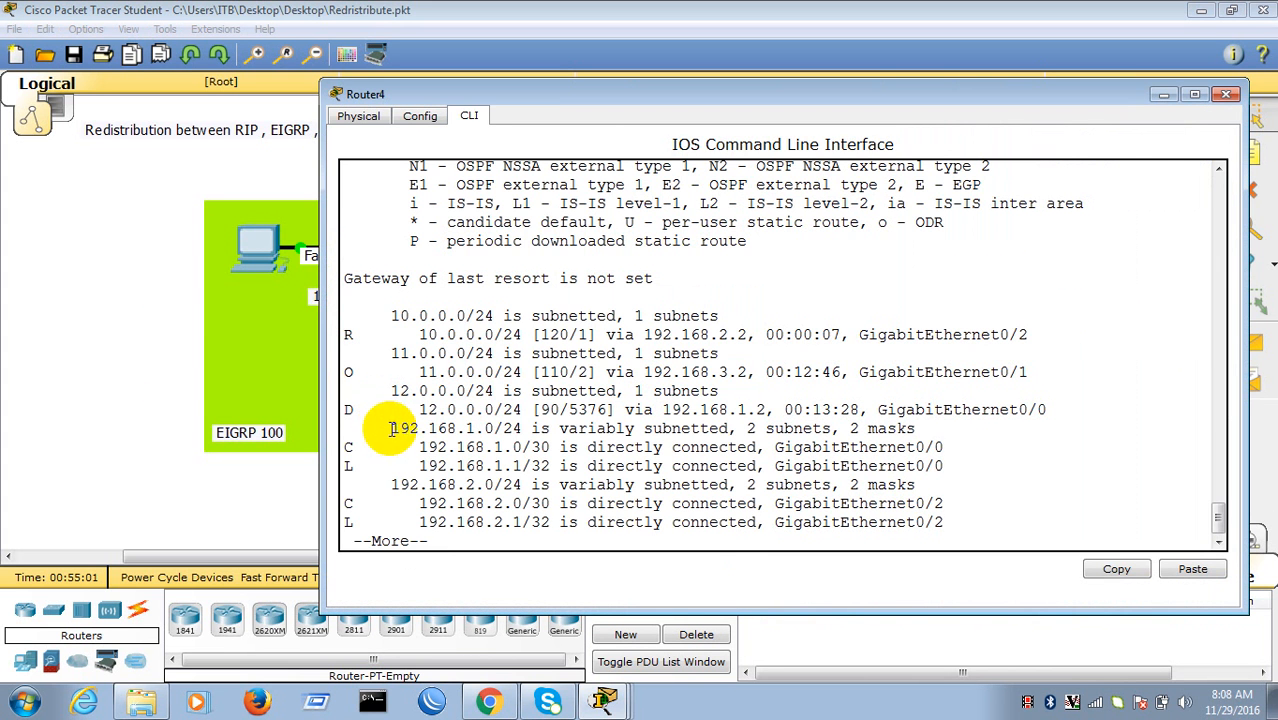
pyautogui.click(66, 380)
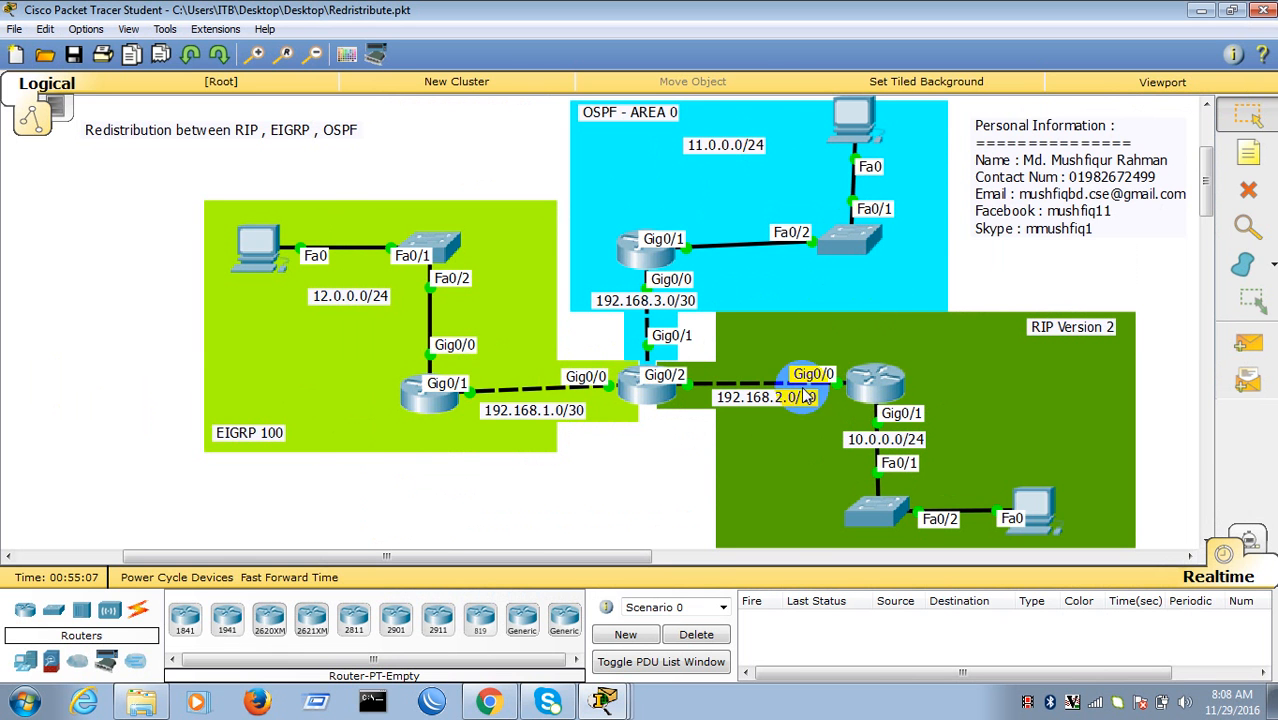
# - Review the EIGRP router's routing table and the running ping output on the PCs in the EIGRP and RIP areas
pyautogui.click(430, 405)
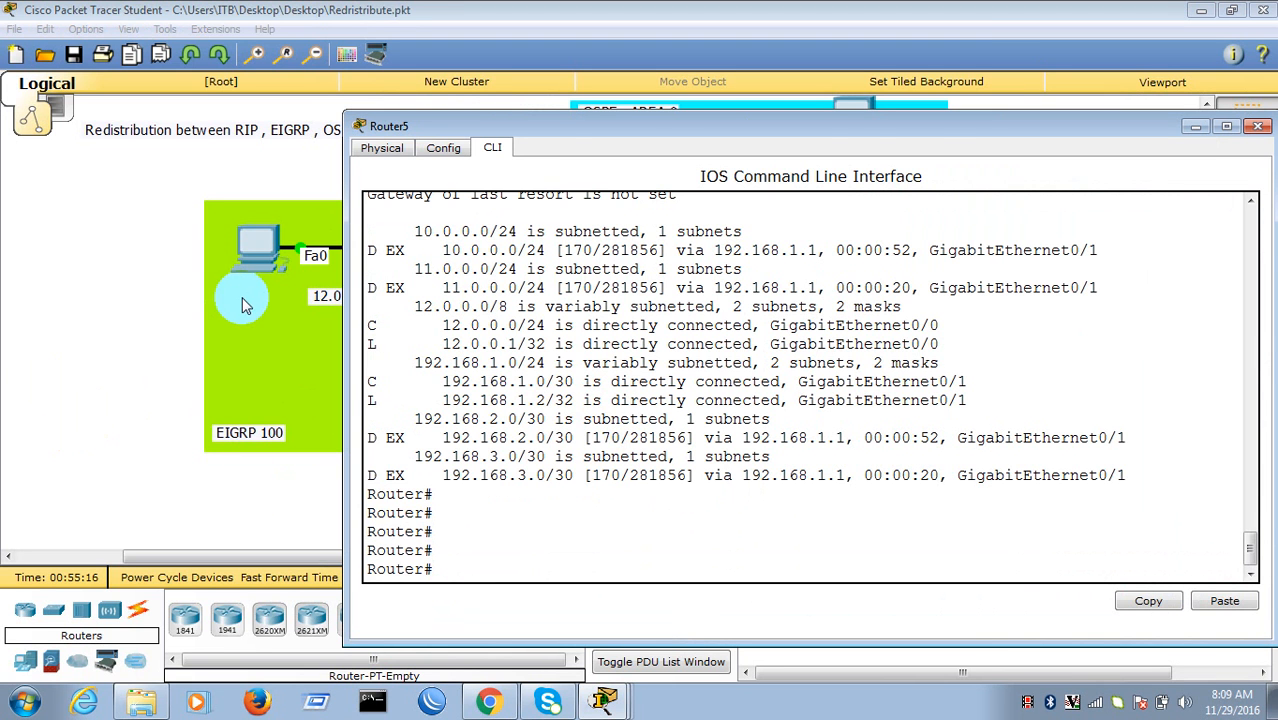
pyautogui.click(15, 352)
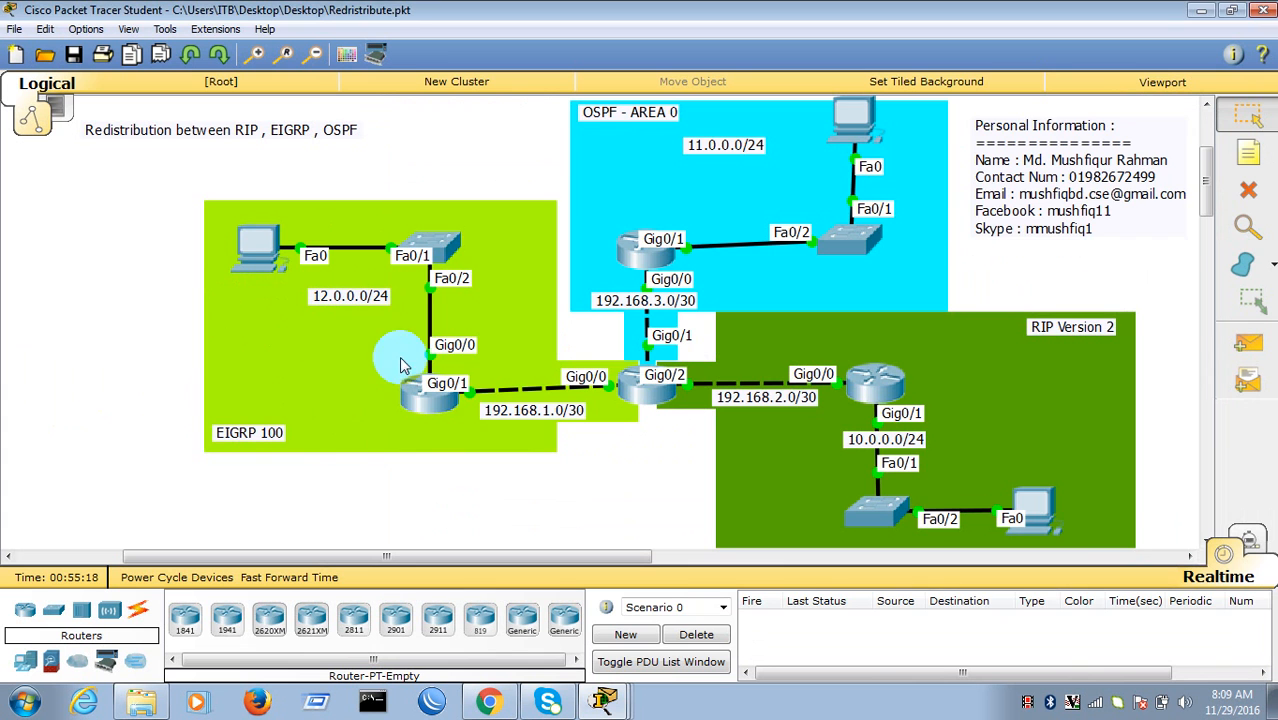
pyautogui.click(233, 254)
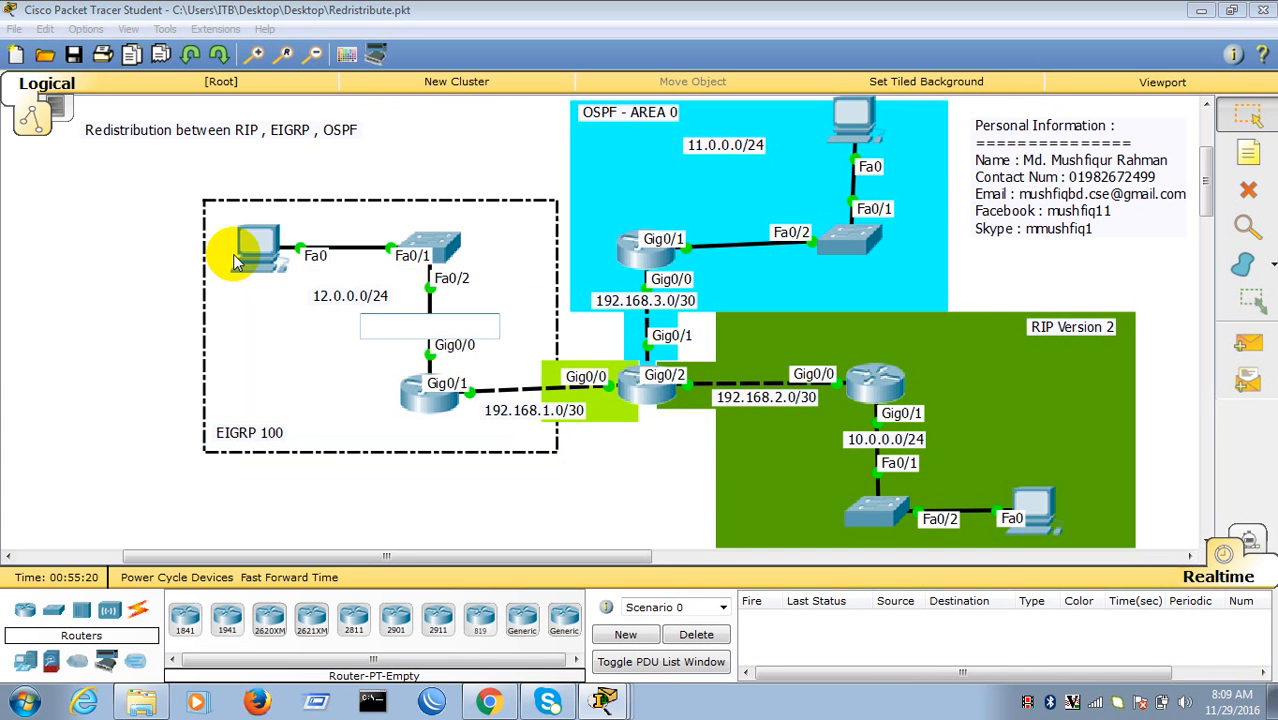
pyautogui.click(204, 263)
pyautogui.click(271, 240)
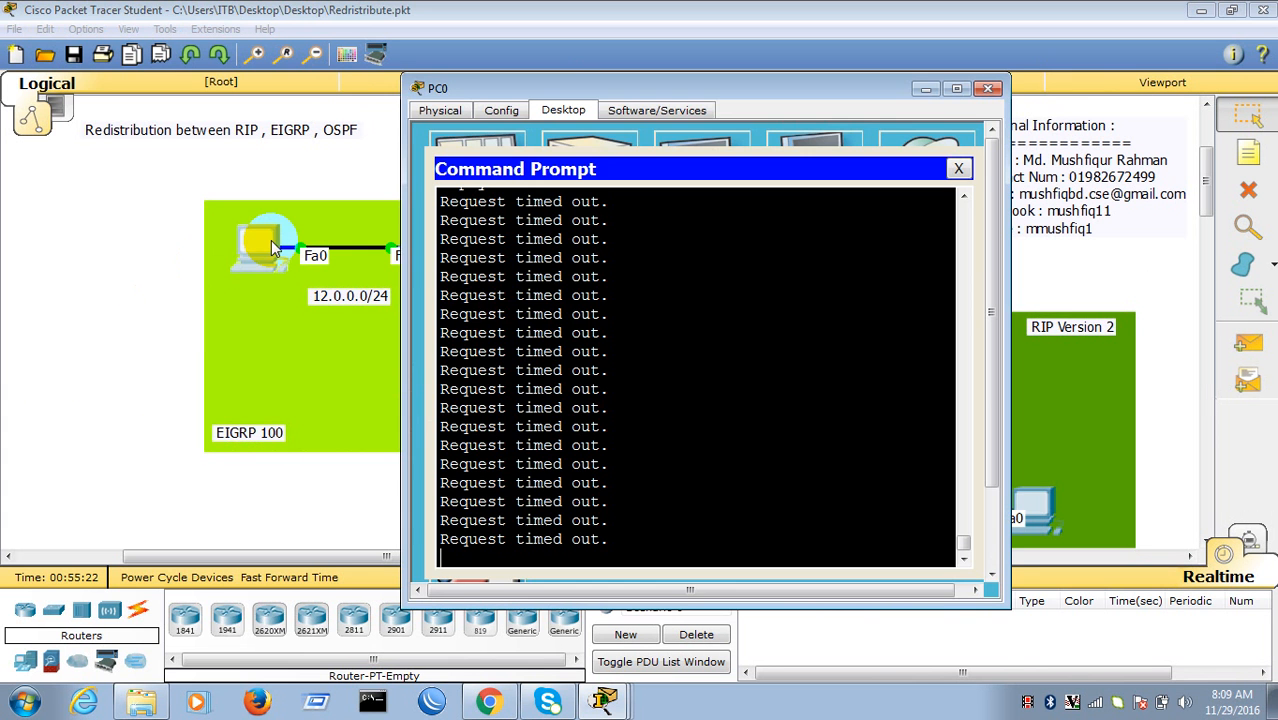
pyautogui.click(112, 273)
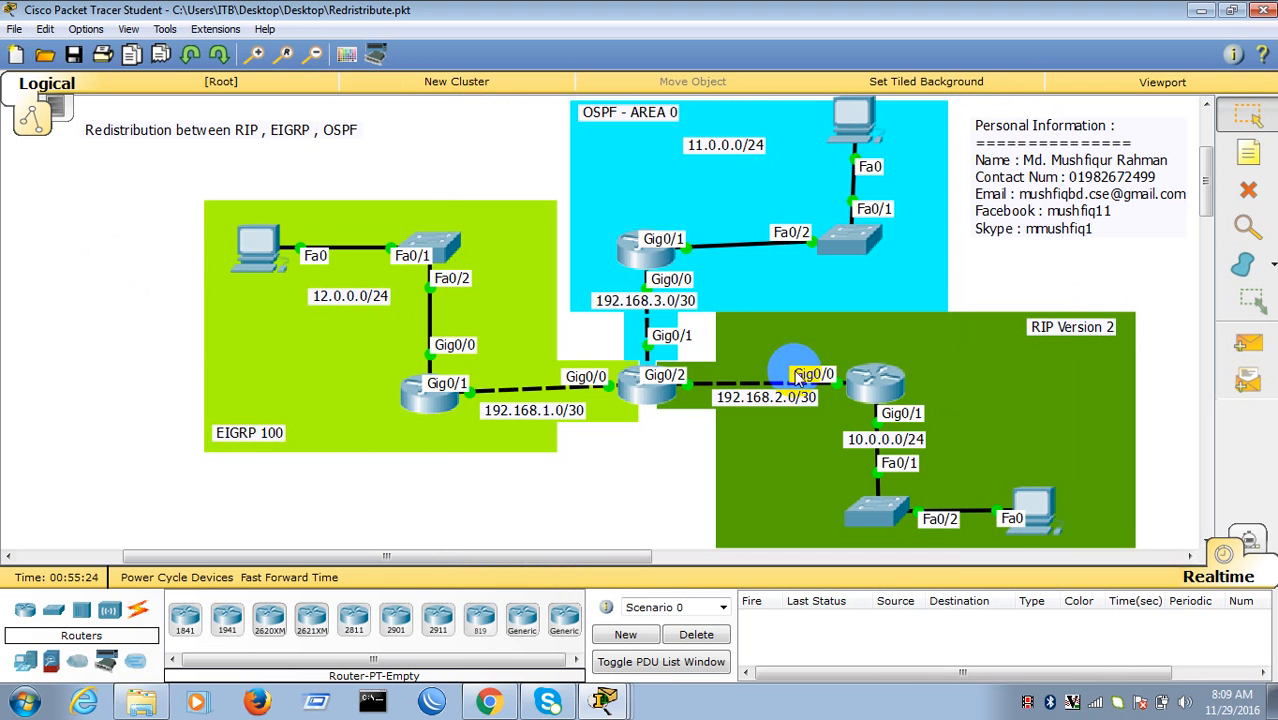
pyautogui.click(1033, 508)
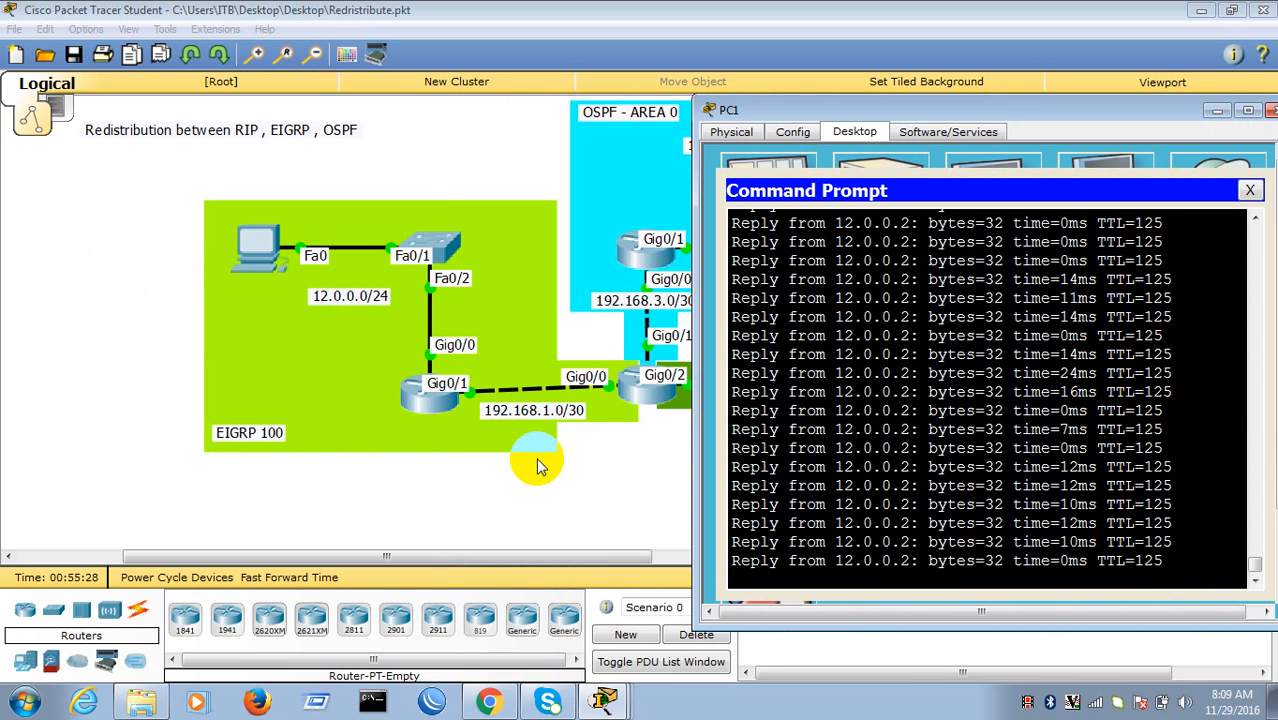
pyautogui.click(92, 343)
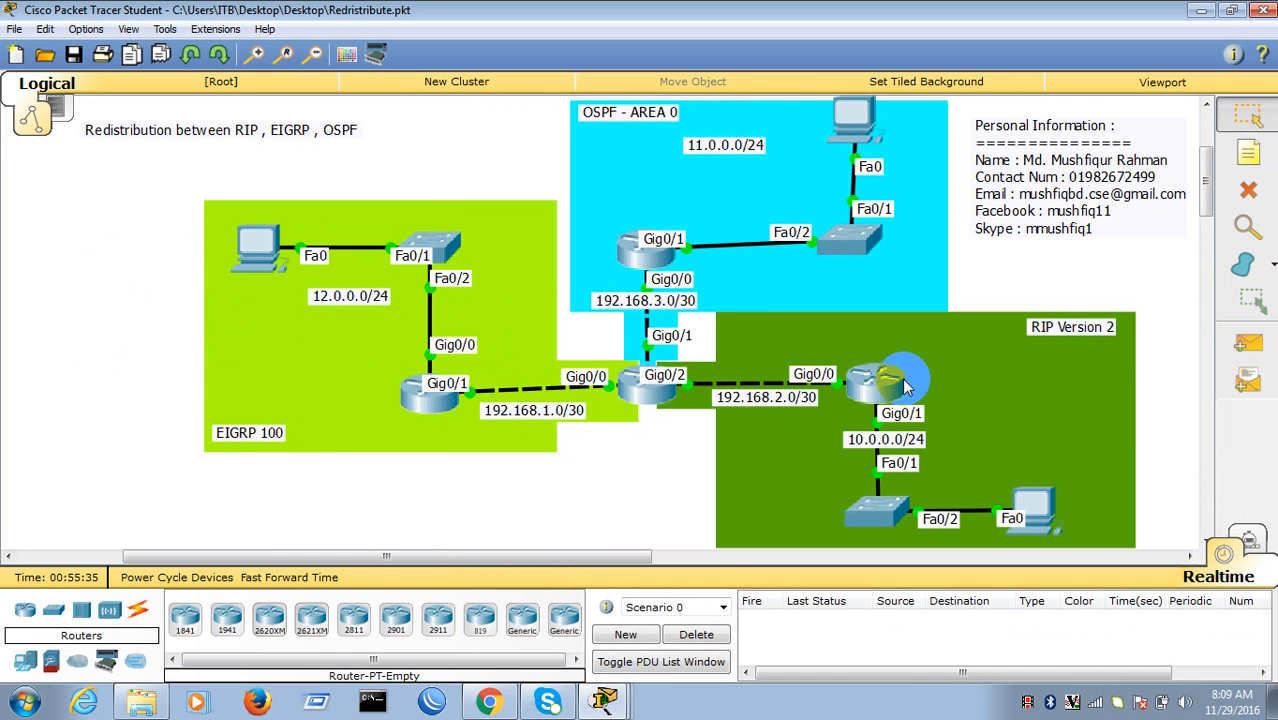
# - Finish the routing table listing on the central router and enter router configuration for OSPF process 10
pyautogui.click(640, 395)
pyautogui.press('Return')
pyautogui.press('Return')
pyautogui.press('Return')
pyautogui.press('Return')
pyautogui.press('Return')
pyautogui.press('Return')
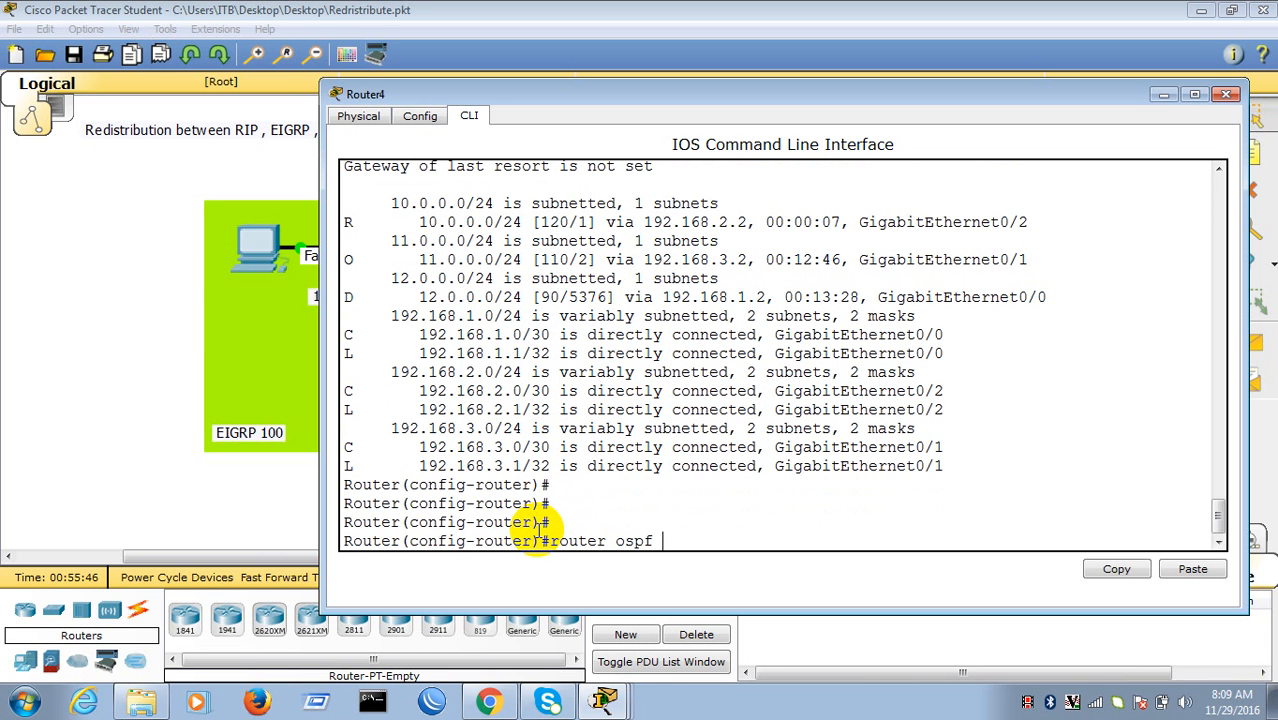
pyautogui.press('Return')
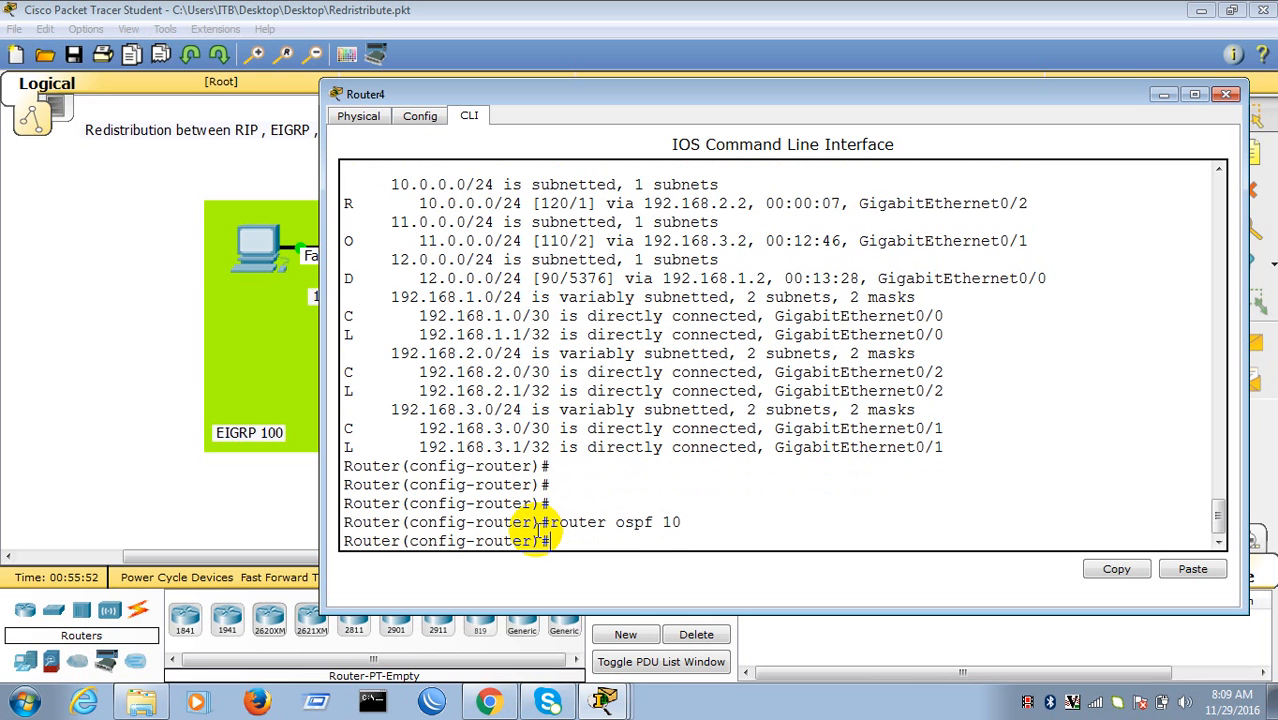
# - Redistribute RIP routes into OSPF 10 with the subnets option, checking the available redistribution options on the way
pyautogui.write('red')
pyautogui.press('Tab')
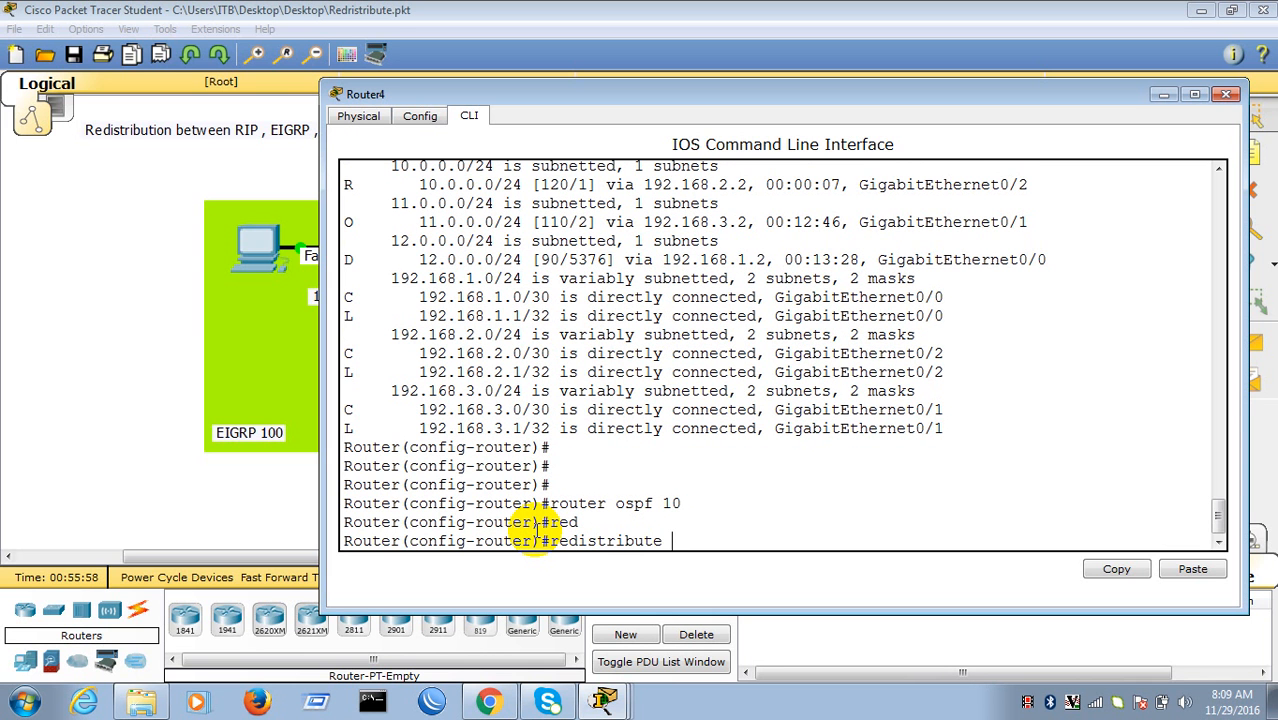
pyautogui.write('ri')
pyautogui.press('Tab')
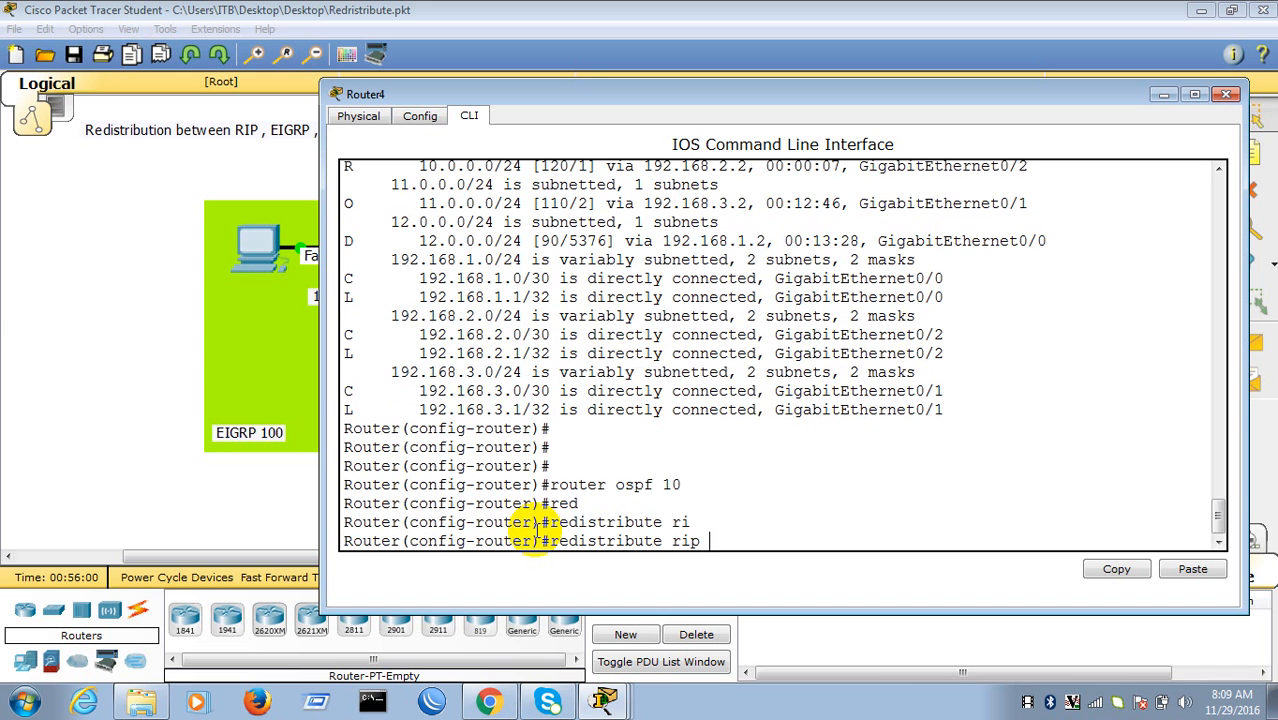
pyautogui.write('?')
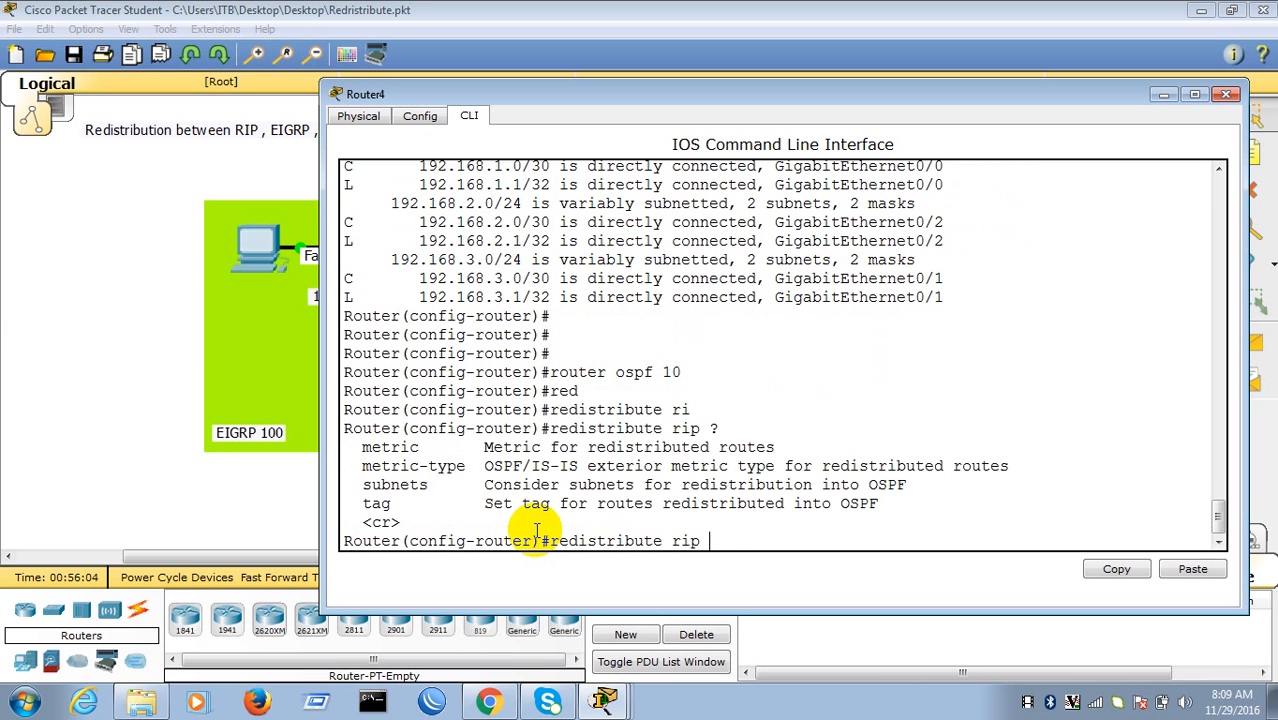
pyautogui.write('met')
pyautogui.press('Tab')
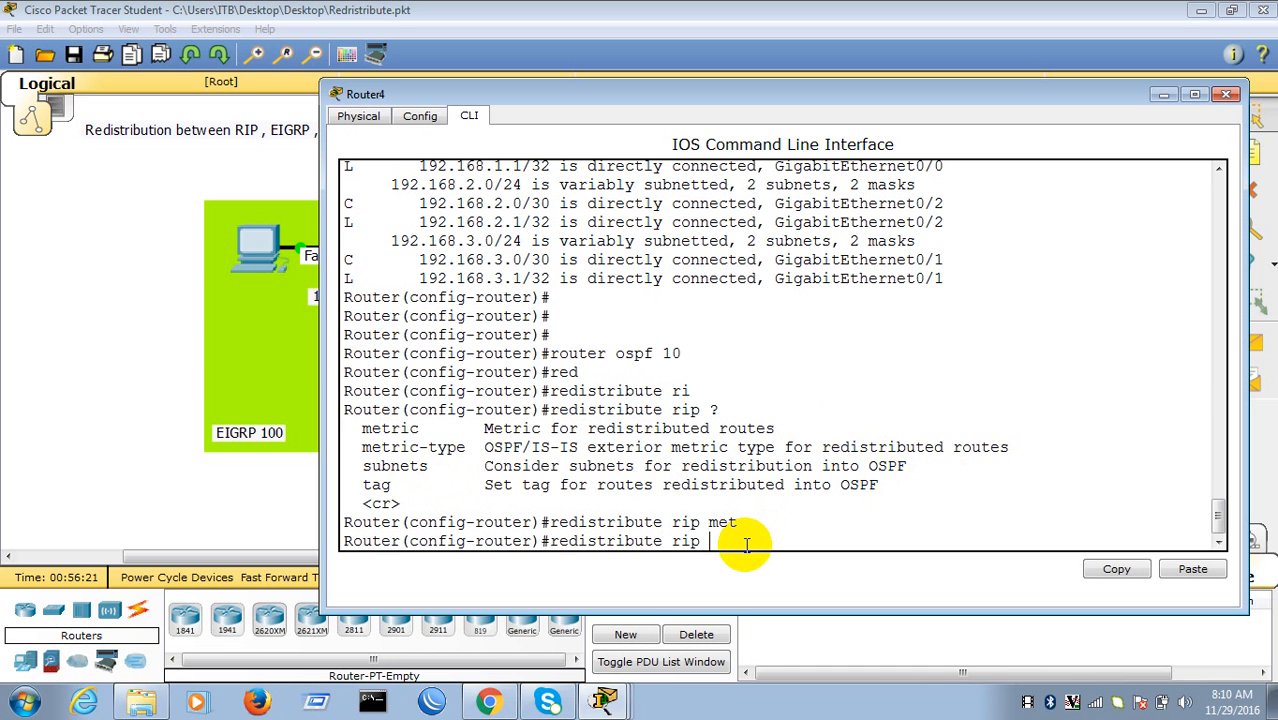
pyautogui.write('ub')
pyautogui.press('Tab')
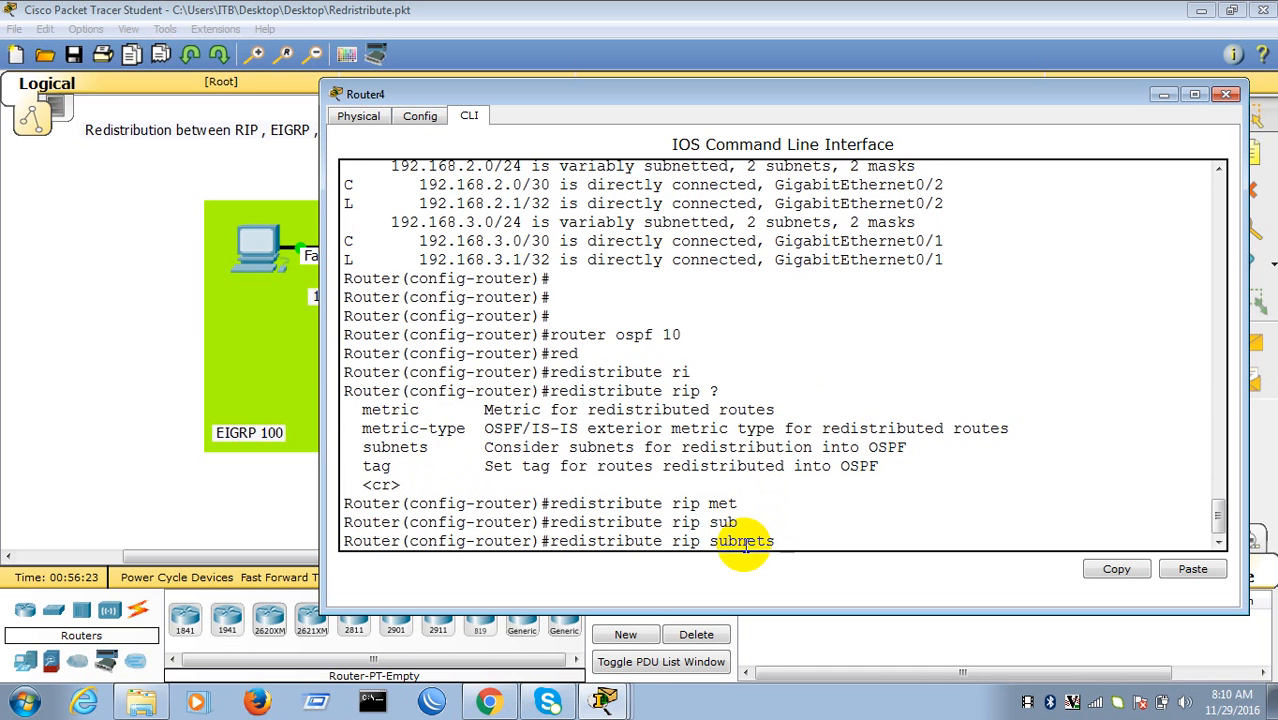
pyautogui.press('Return')
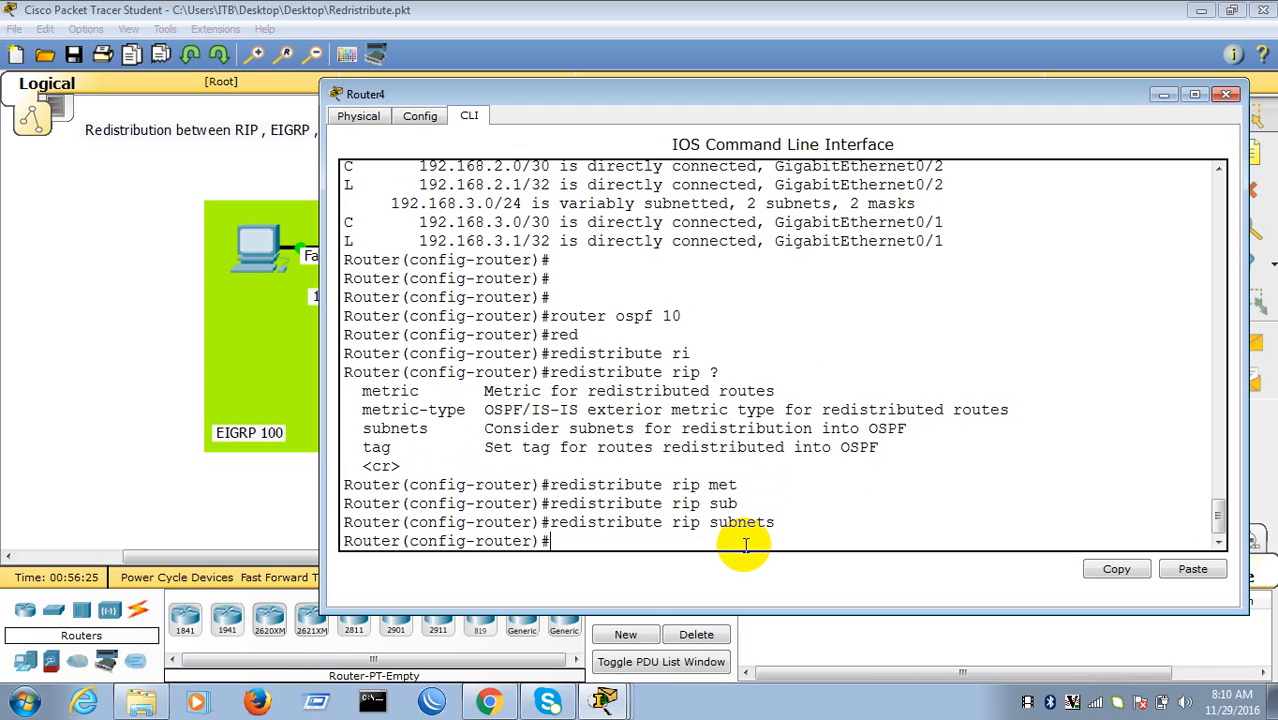
# - Redistribute EIGRP 100 routes into OSPF 10 with the subnets option
pyautogui.write('red')
pyautogui.press('Tab')
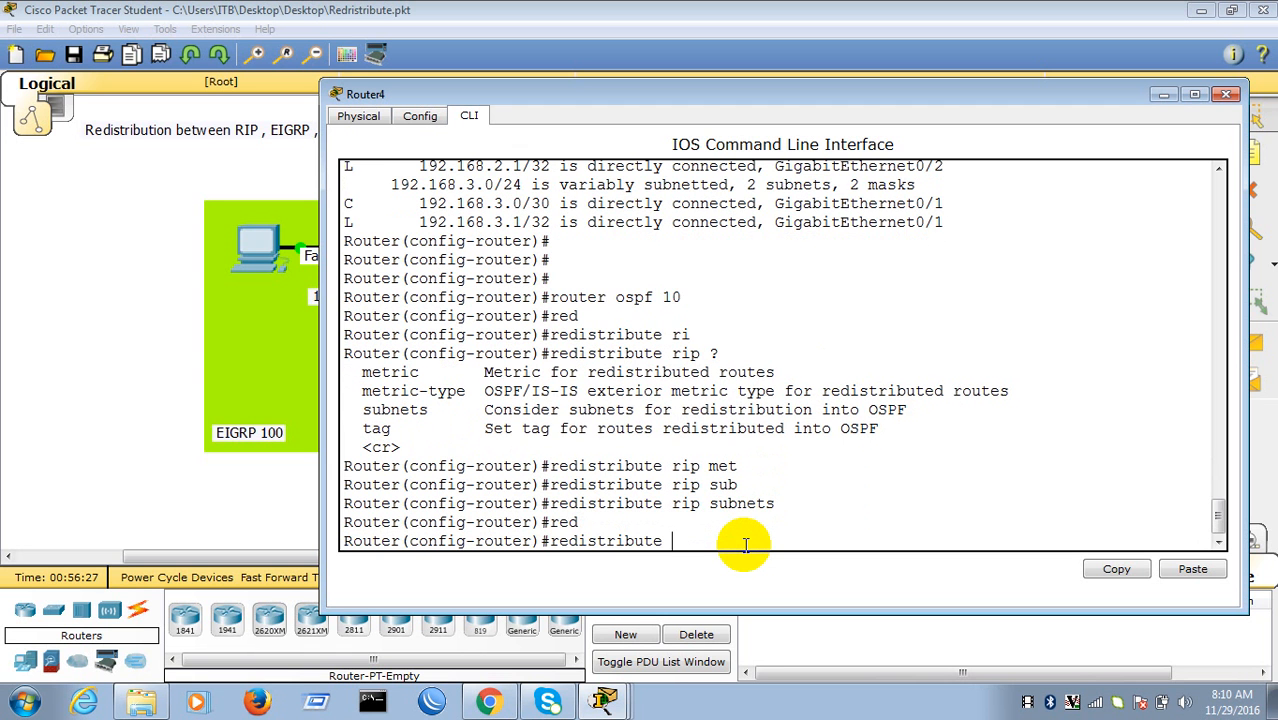
pyautogui.write('e')
pyautogui.press('Tab')
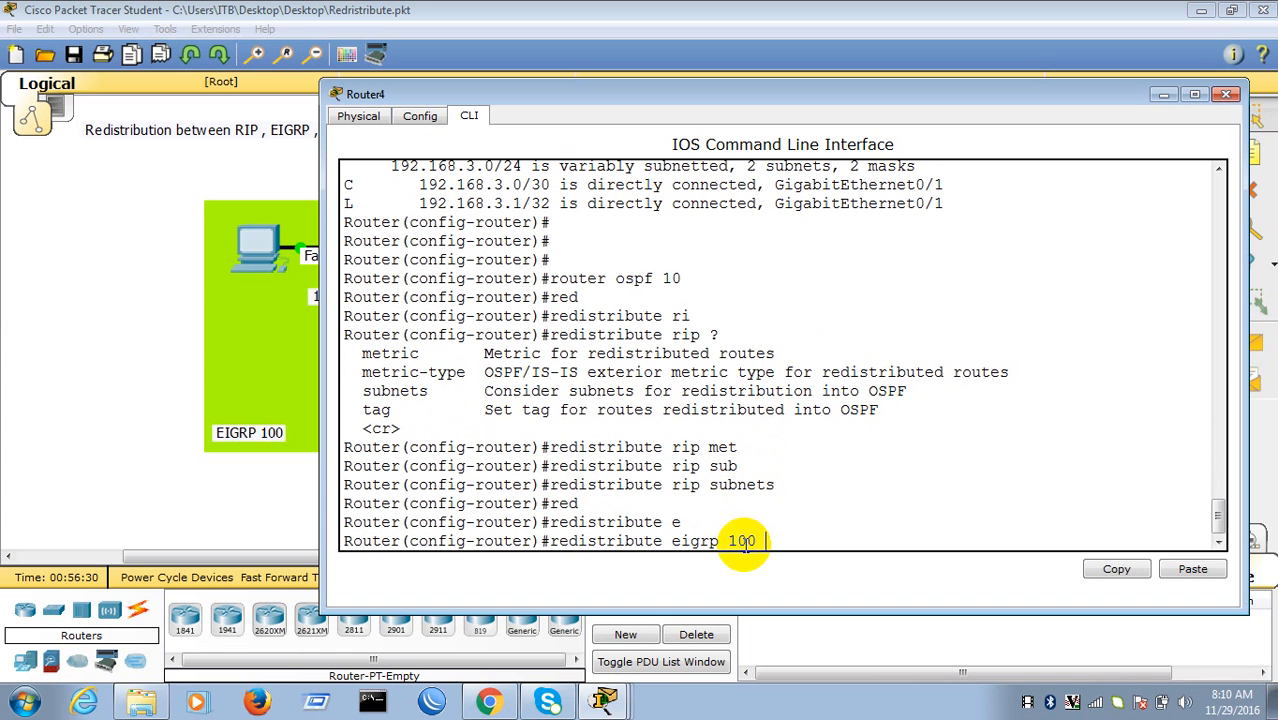
pyautogui.write('100 sub')
pyautogui.press('Tab')
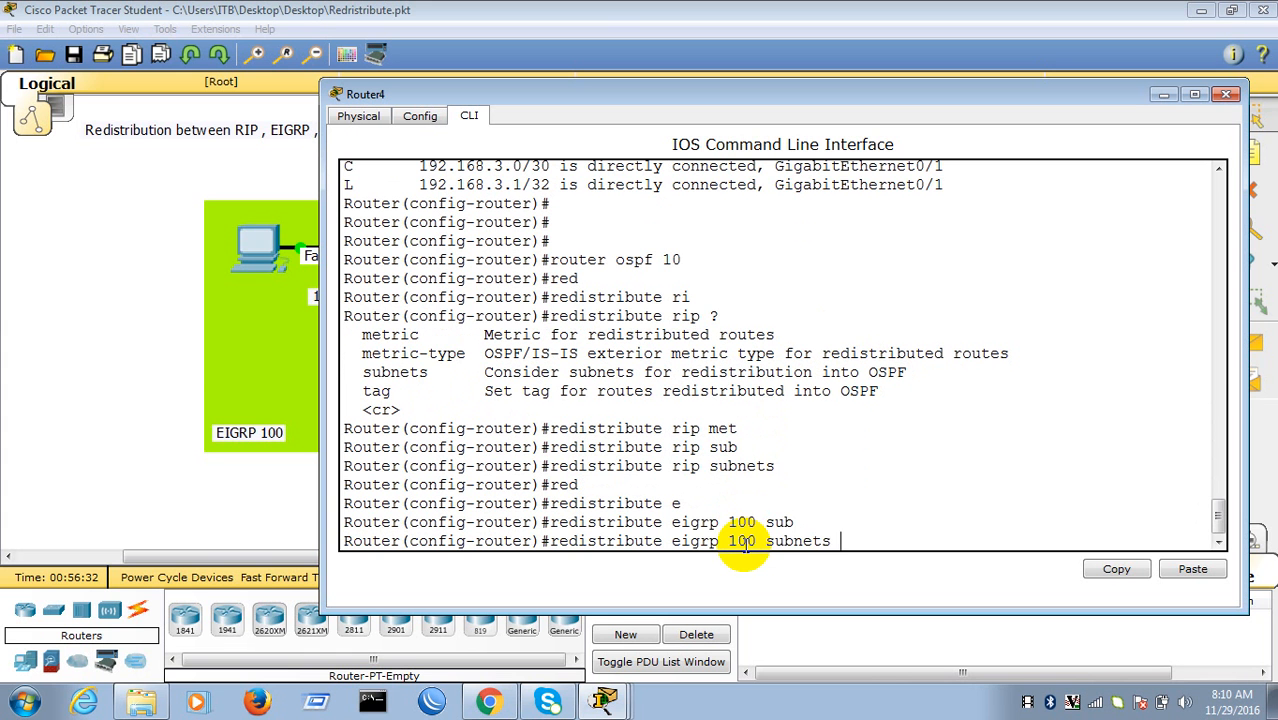
pyautogui.press('Return')
# - Save the central router's configuration from within router configuration mode
pyautogui.write('do')
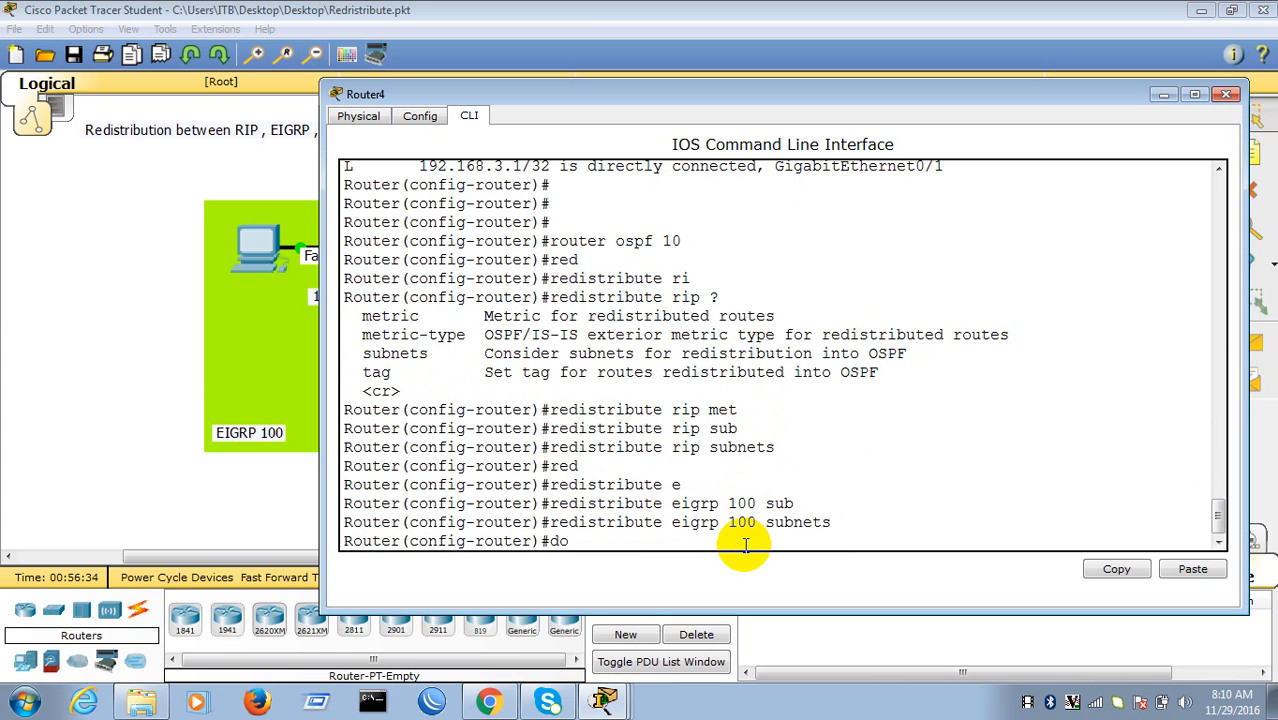
pyautogui.write(' w')
pyautogui.press('Return')
pyautogui.press('Return')
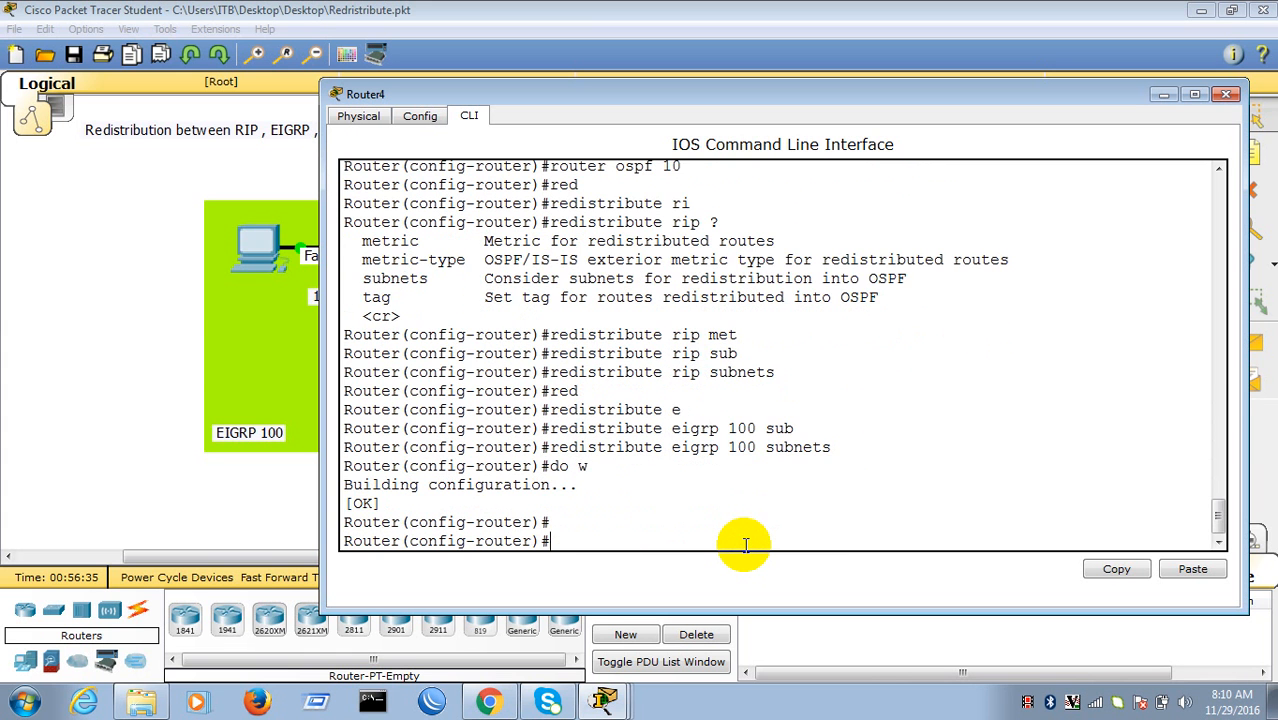
# - Open the OSPF area router's command line, enter privileged mode and display its full IP routing table
pyautogui.click(157, 300)
pyautogui.click(628, 258)
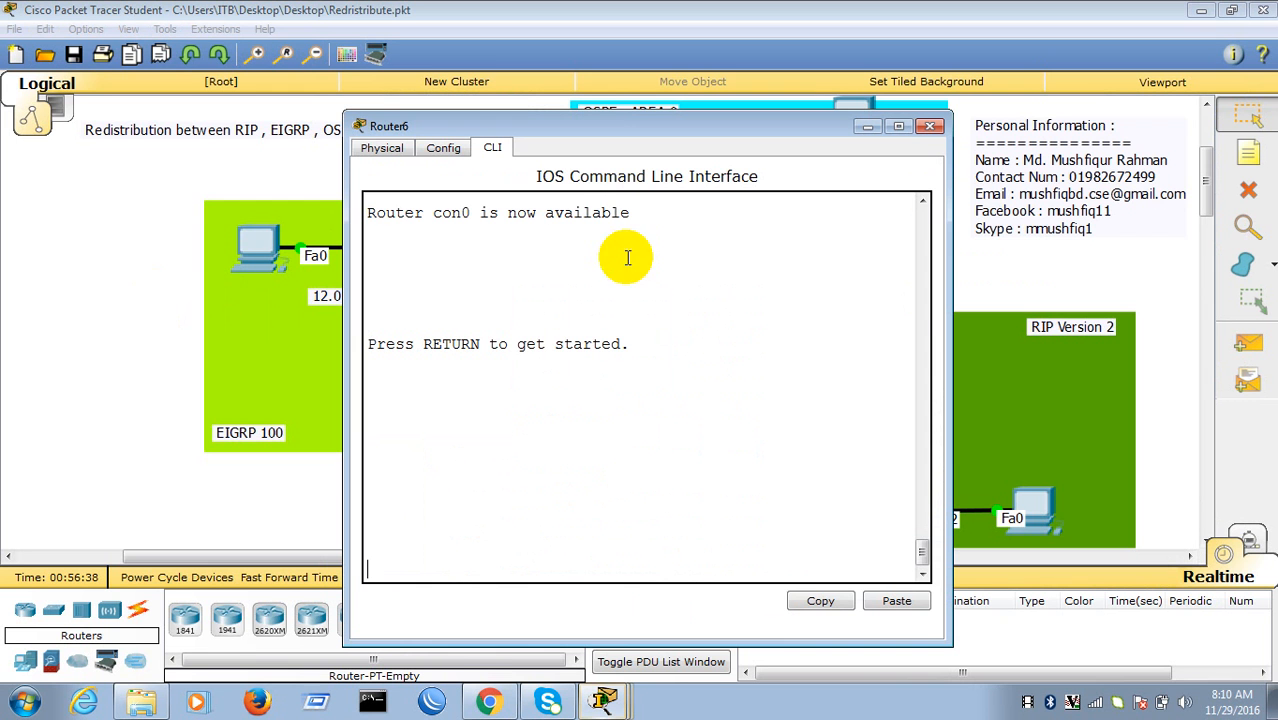
pyautogui.press('Return')
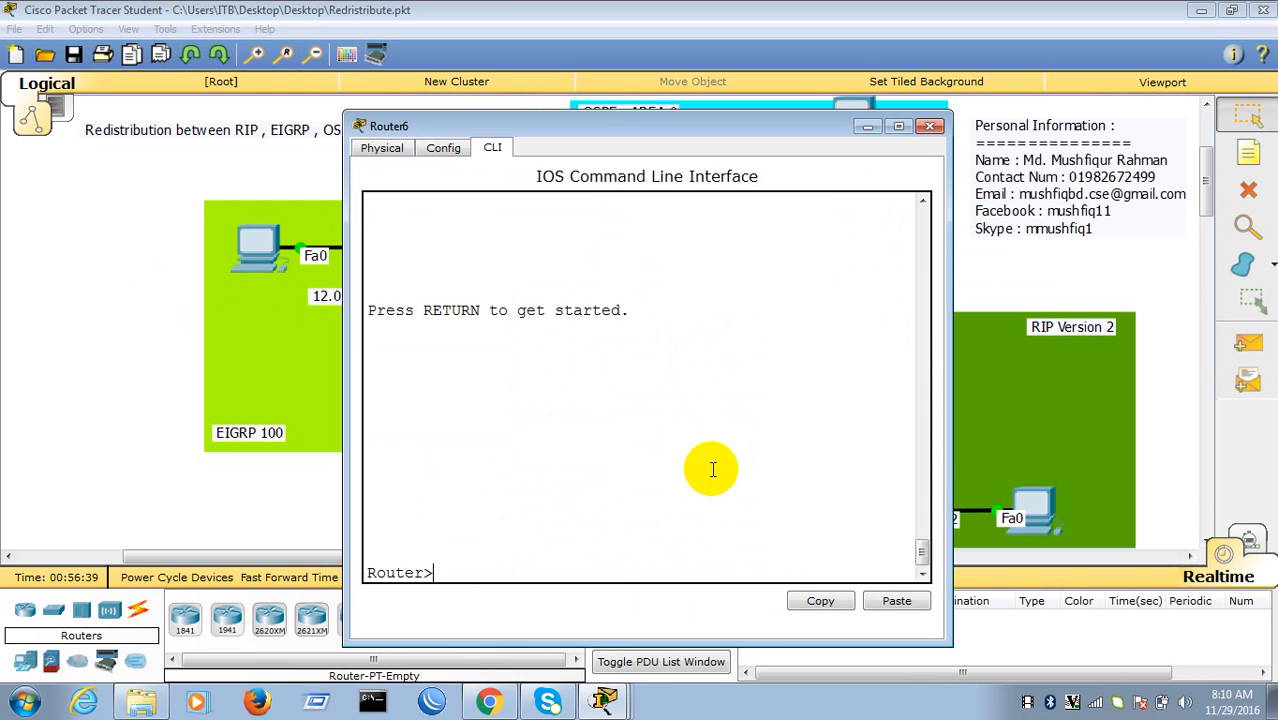
pyautogui.press('Return')
pyautogui.press('Return')
pyautogui.write('en')
pyautogui.press('Return')
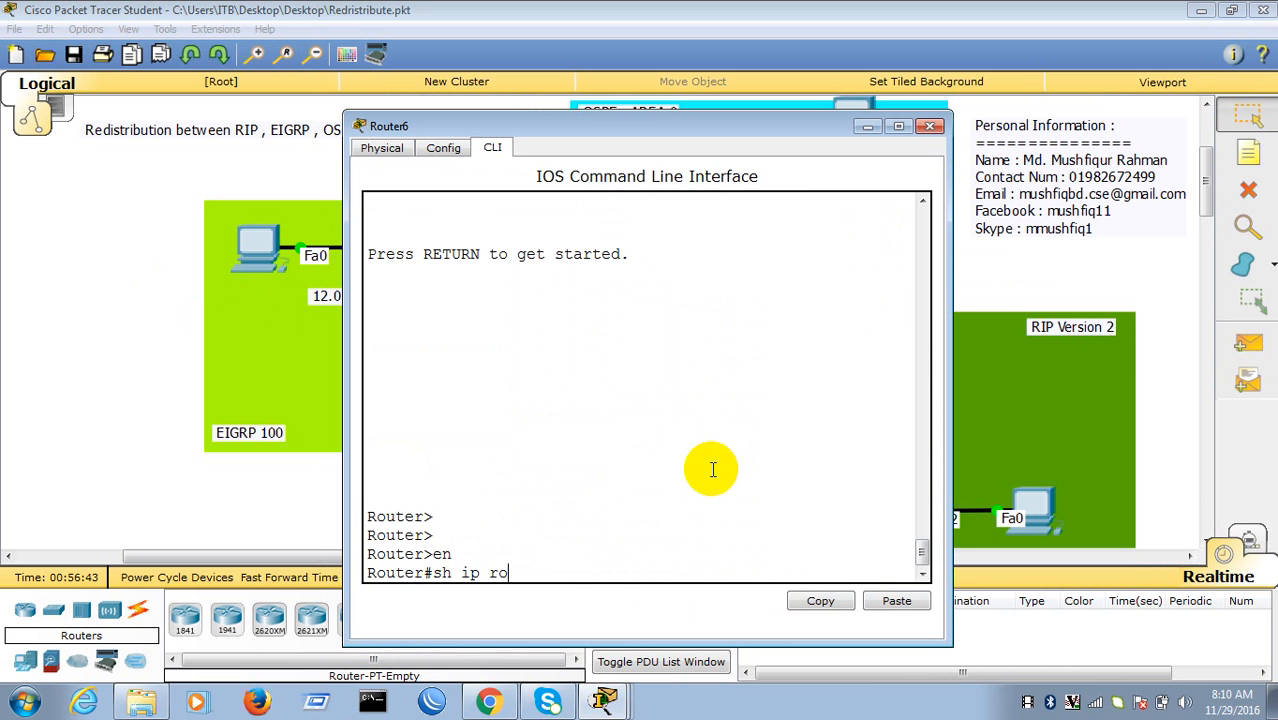
pyautogui.write('sh ip ro')
pyautogui.press('Return')
pyautogui.press('space')
pyautogui.press('Return')
pyautogui.press('Return')
pyautogui.press('Return')
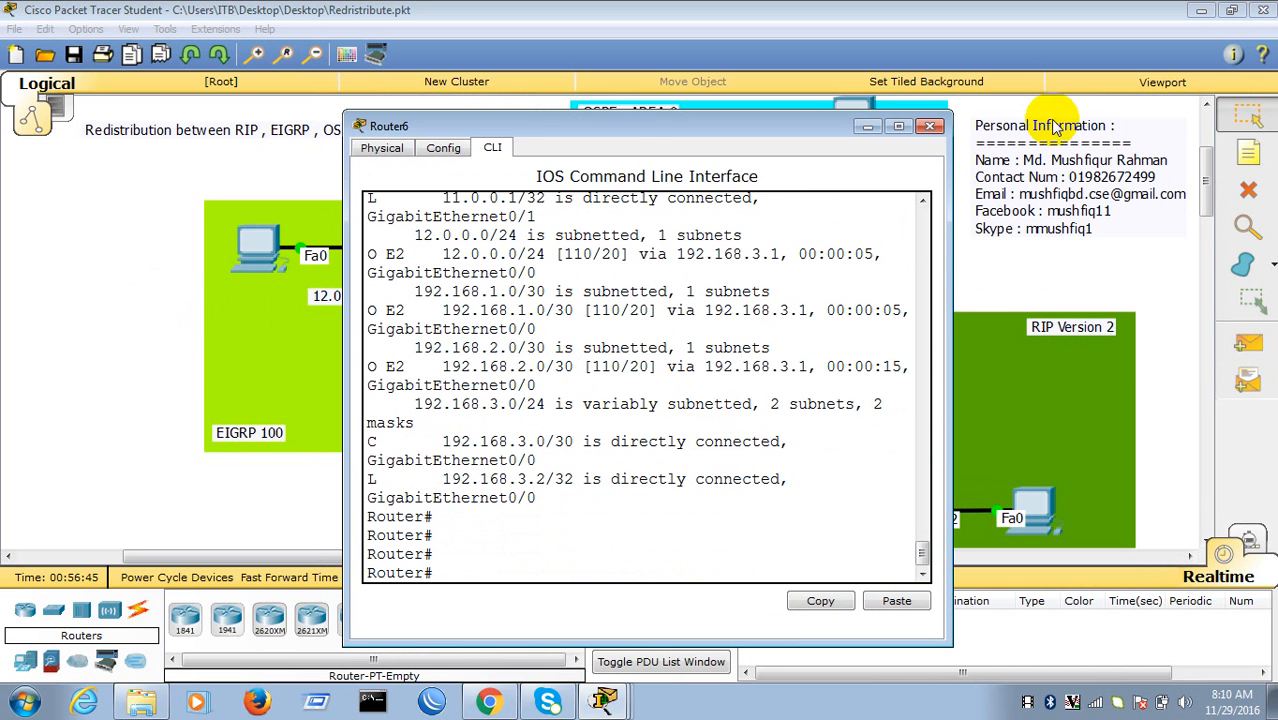
# - Enlarge the OSPF router's console so each route fits on one line and view the routing table
pyautogui.click(899, 127)
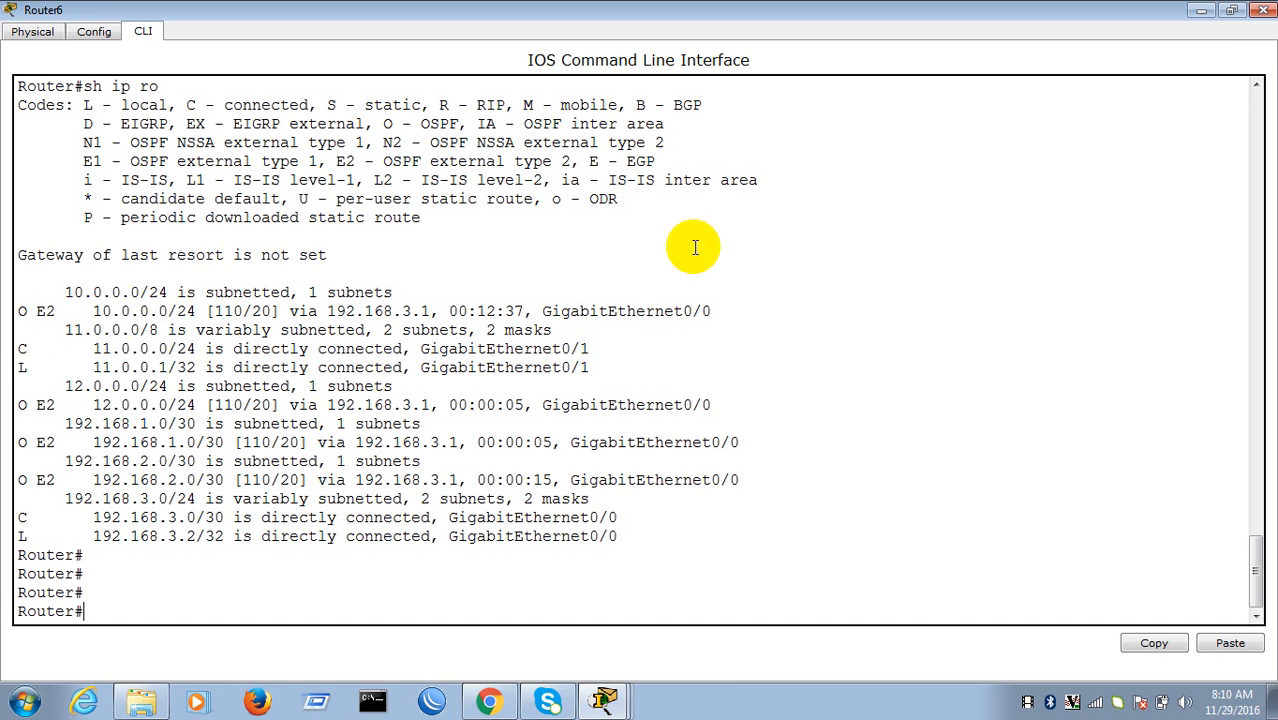
pyautogui.click(1226, 14)
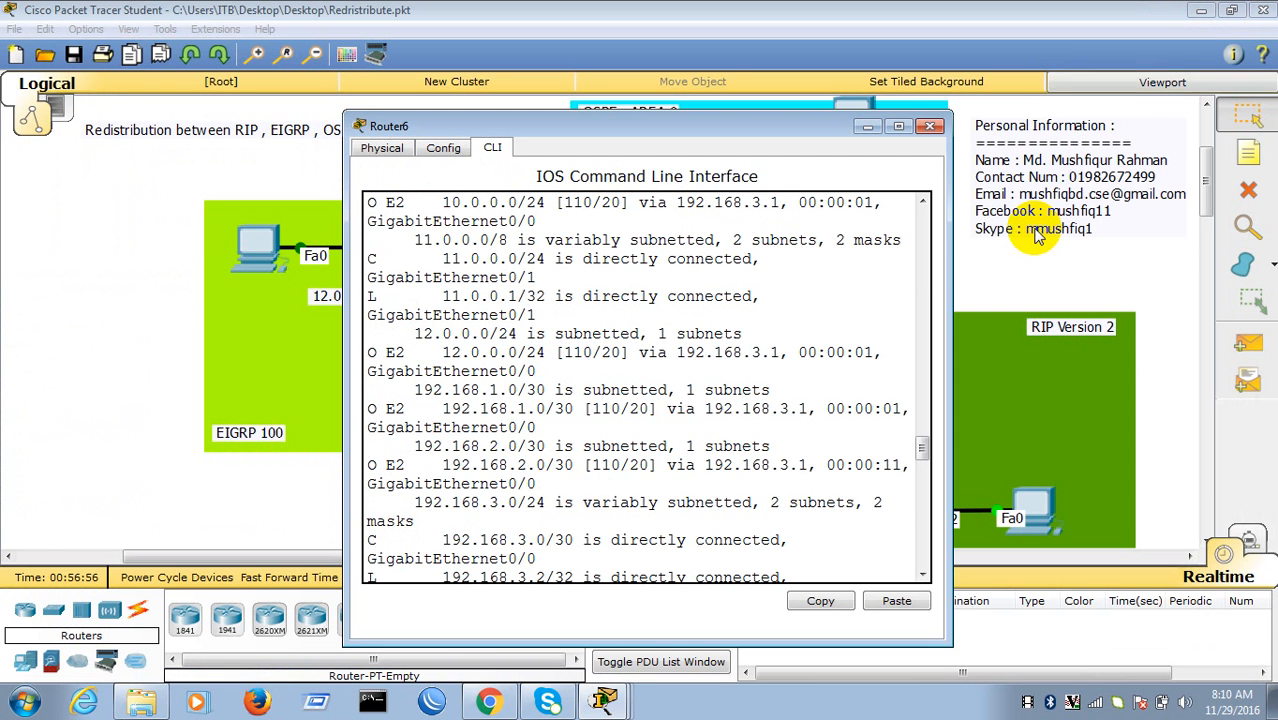
pyautogui.moveTo(945, 262); pyautogui.dragTo(1222, 263)
pyautogui.scroll(-4, 930, 458)
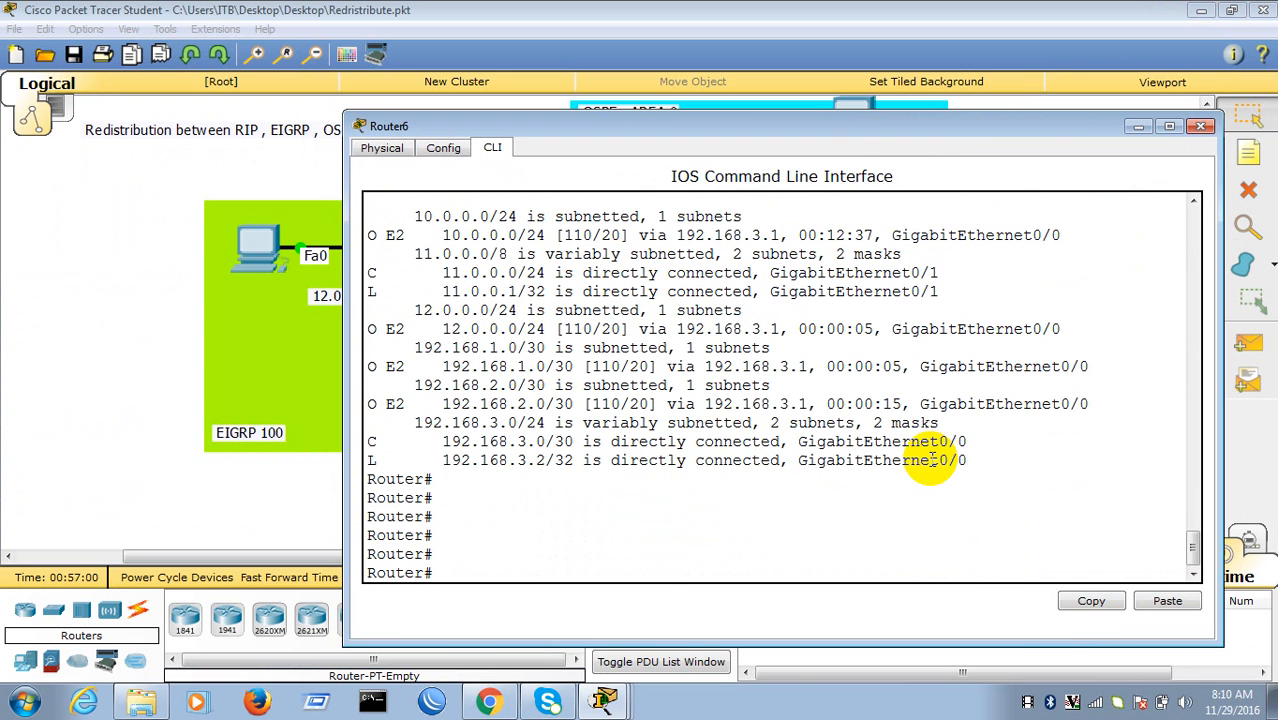
# - Compare the OSPF router's external routes with the topology and highlight the administrative distance of the 192.168.1.0/30 route
pyautogui.click(117, 344)
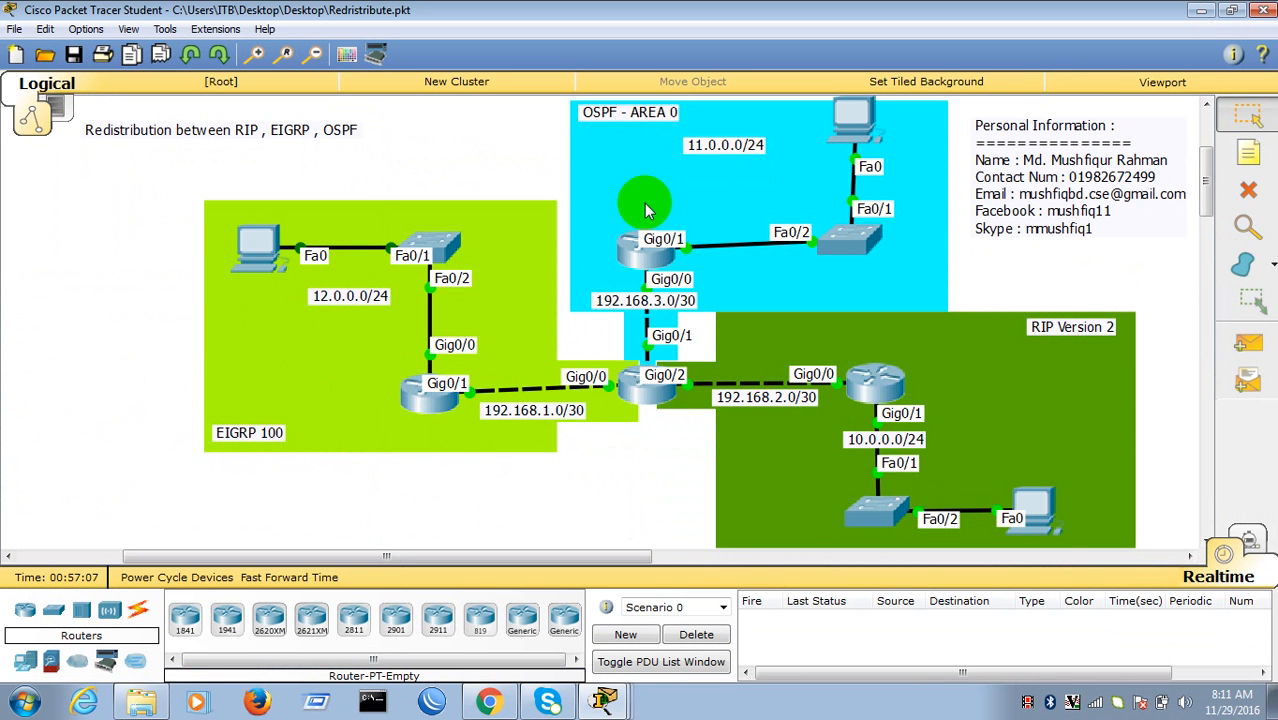
pyautogui.click(632, 258)
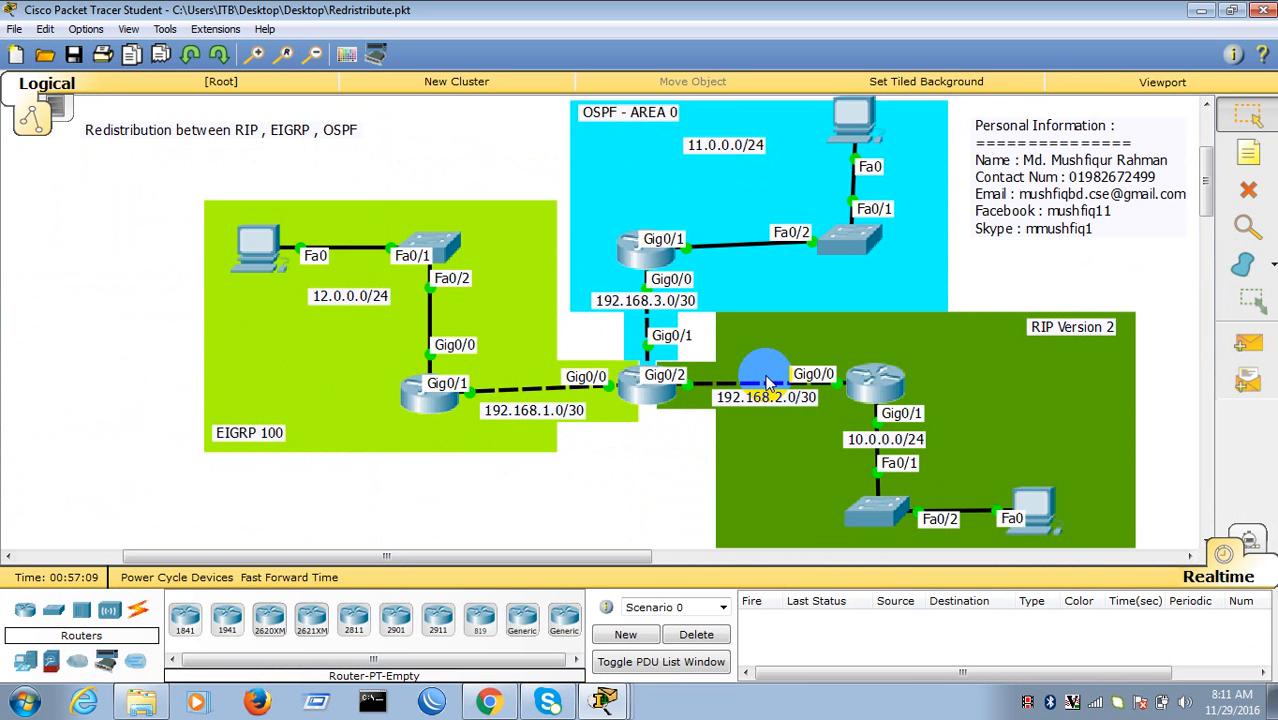
pyautogui.click(638, 248)
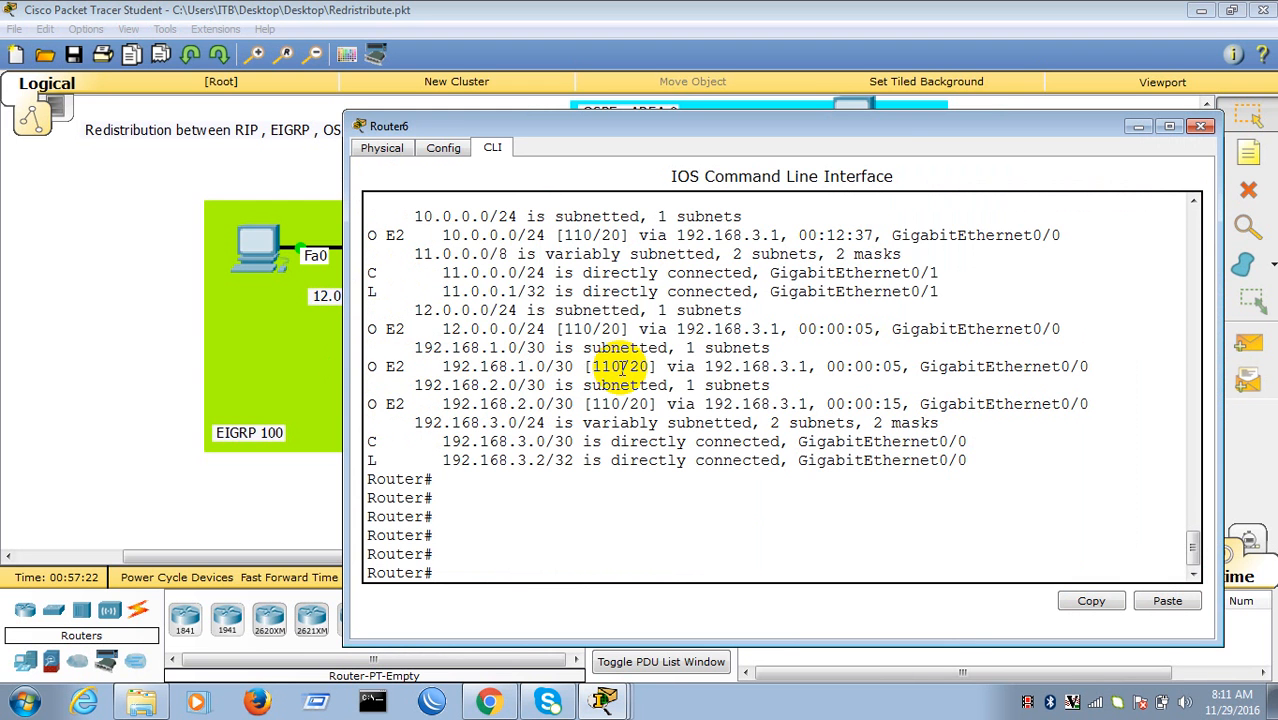
pyautogui.moveTo(621, 368); pyautogui.dragTo(590, 367)
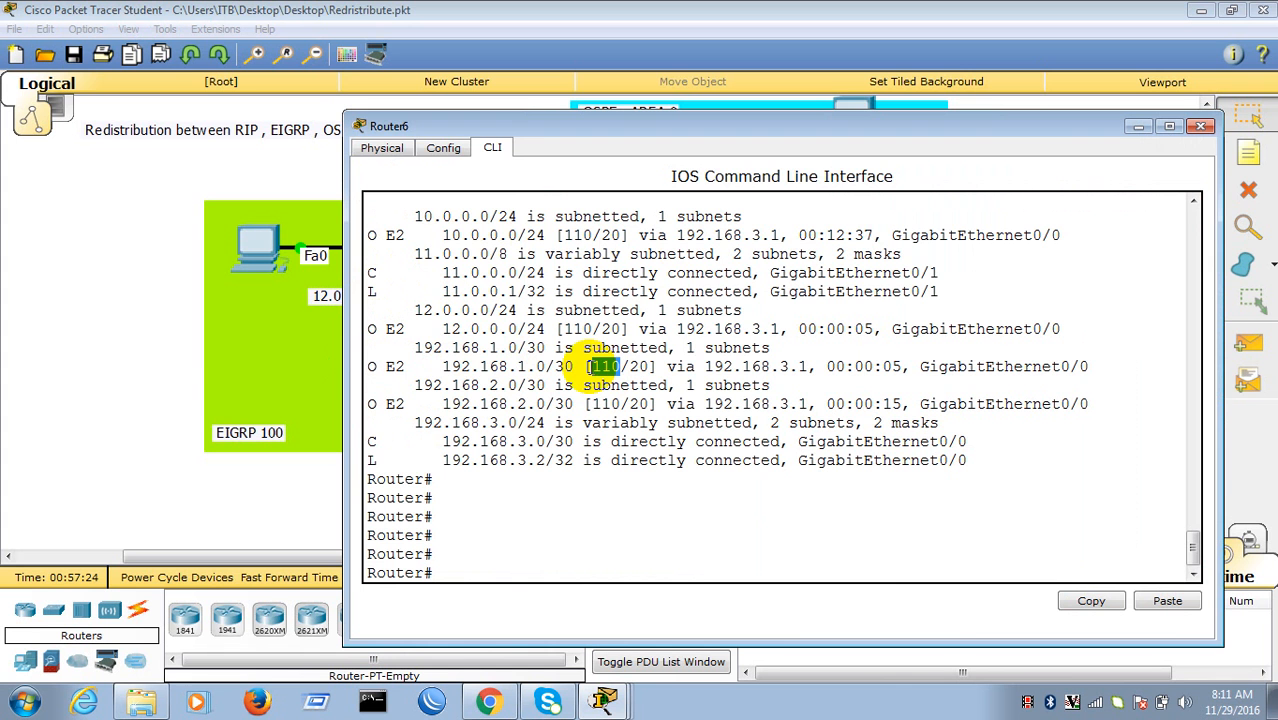
pyautogui.click(8, 228)
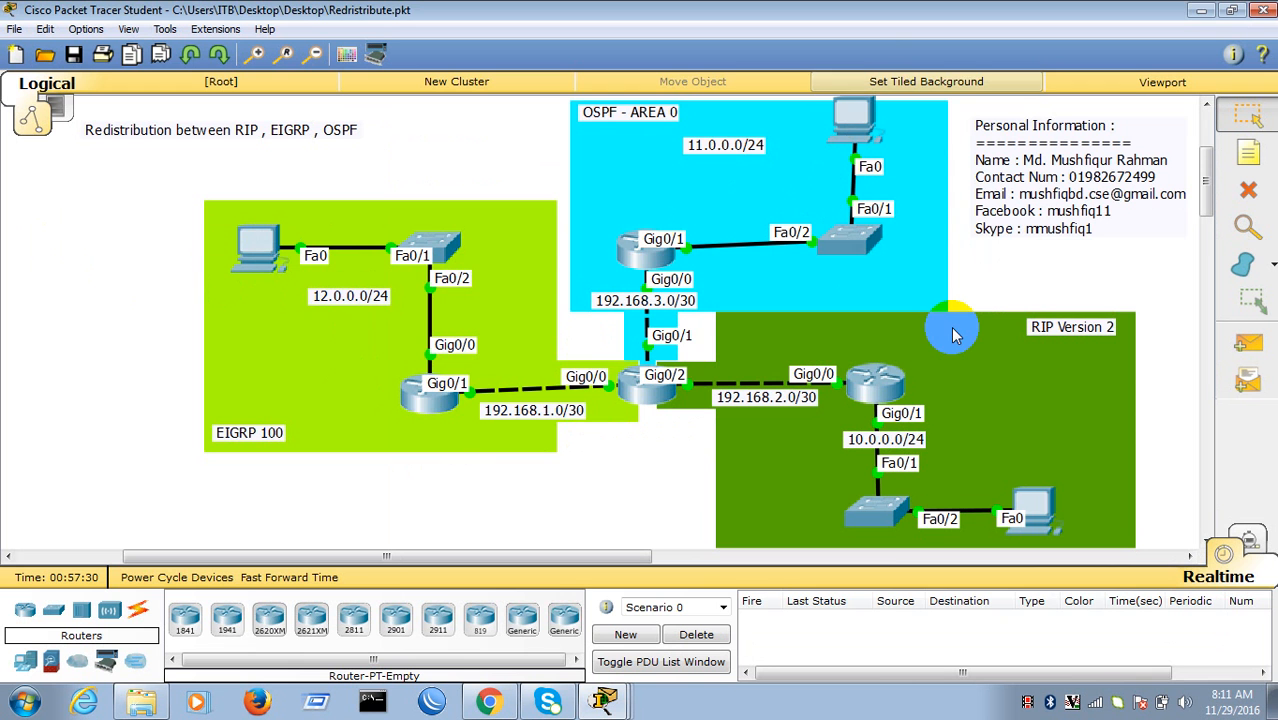
# - Check the running ping output on the PCs in the EIGRP, OSPF and RIP areas
pyautogui.click(259, 262)
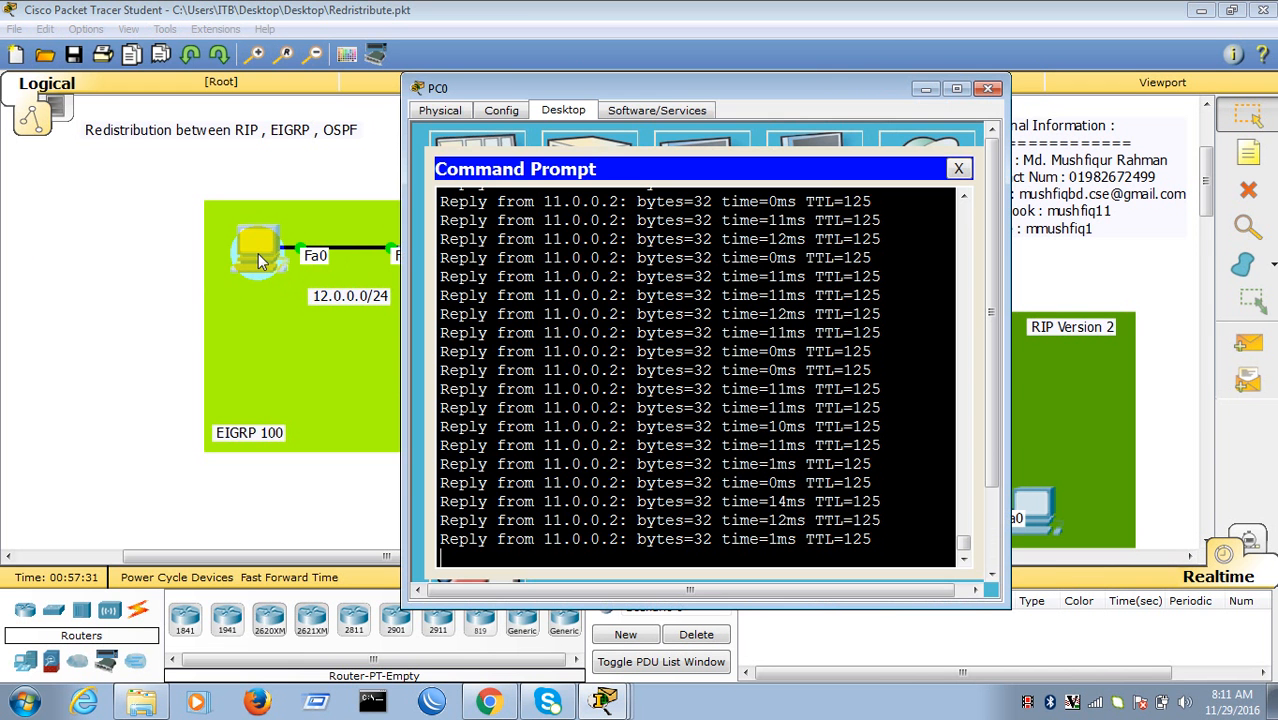
pyautogui.click(173, 331)
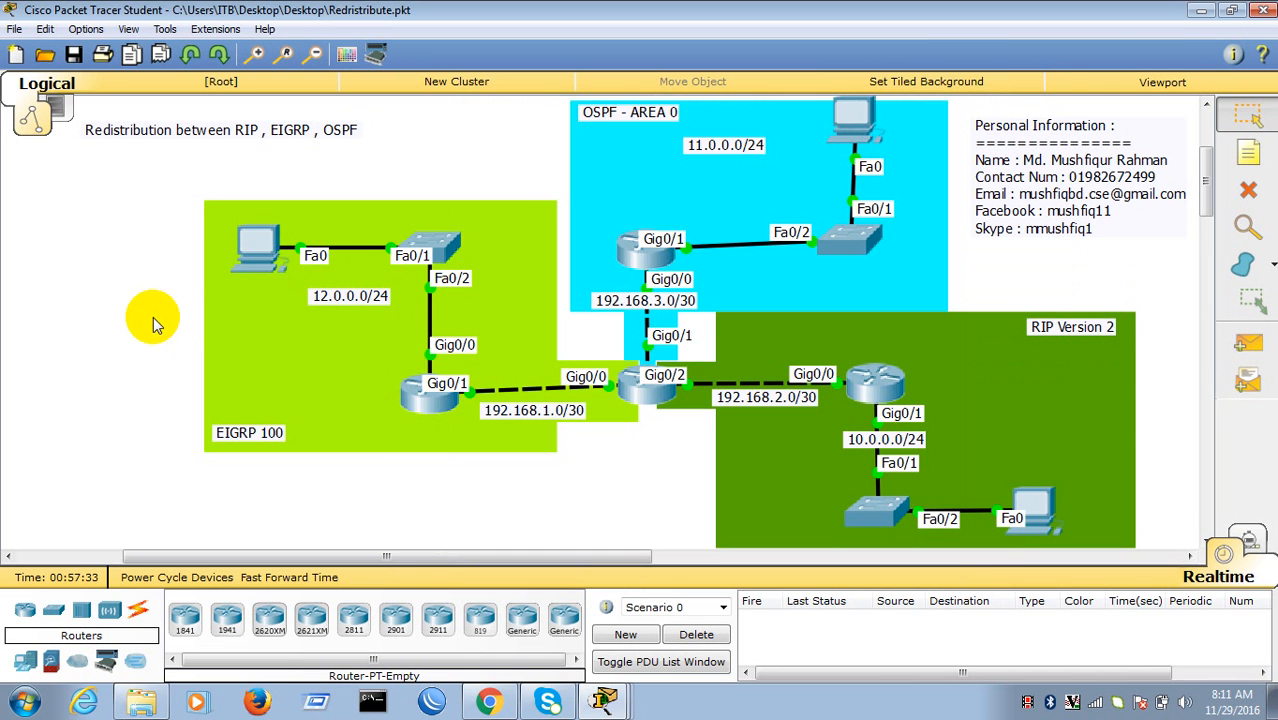
pyautogui.click(851, 116)
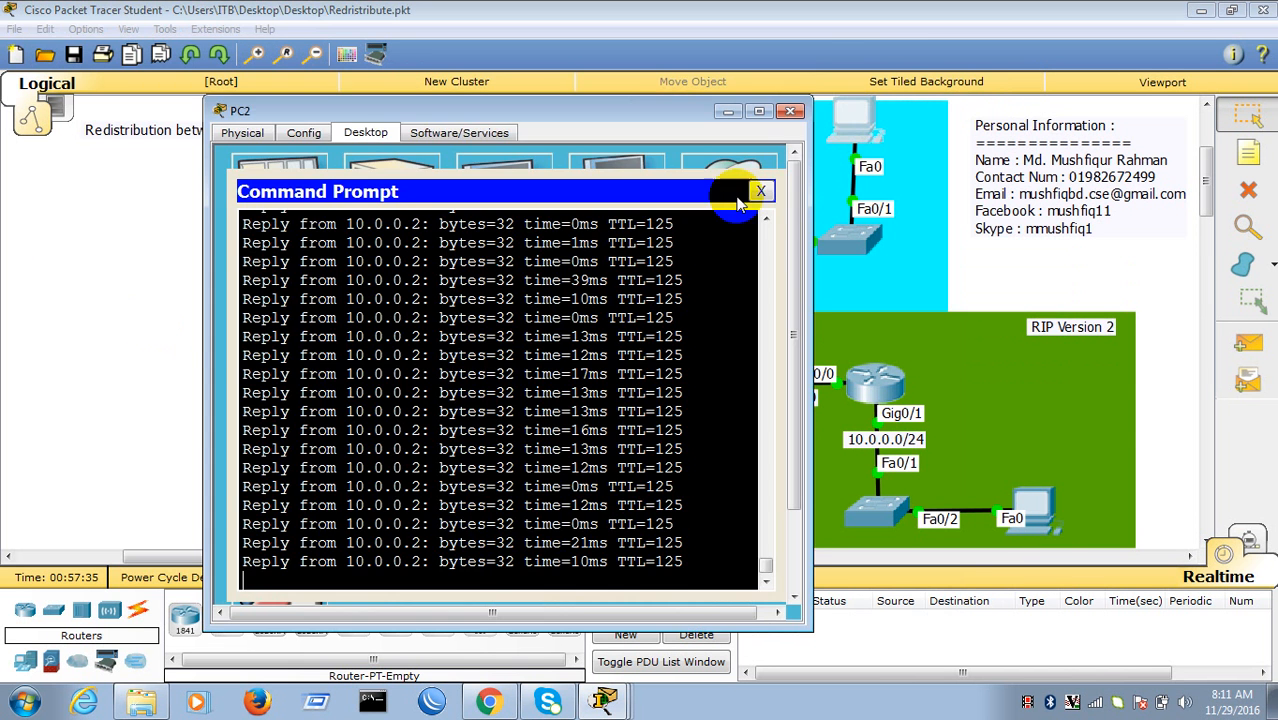
pyautogui.click(1036, 505)
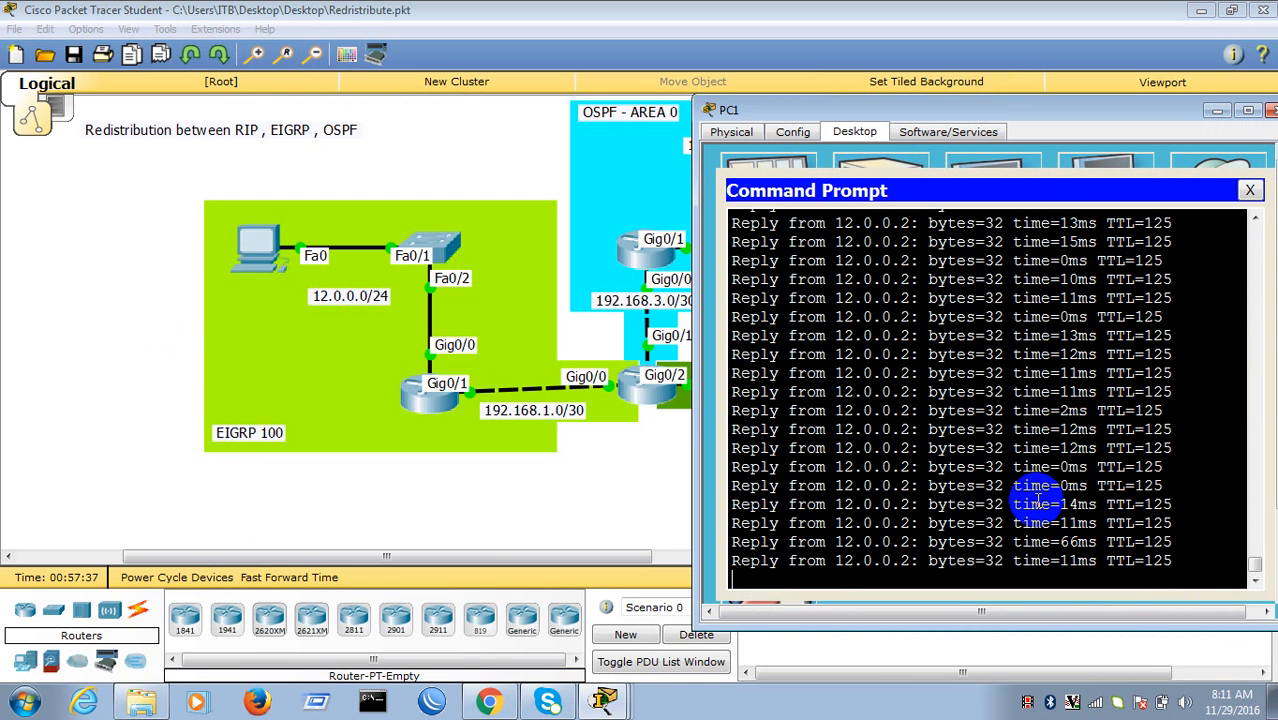
pyautogui.click(145, 358)
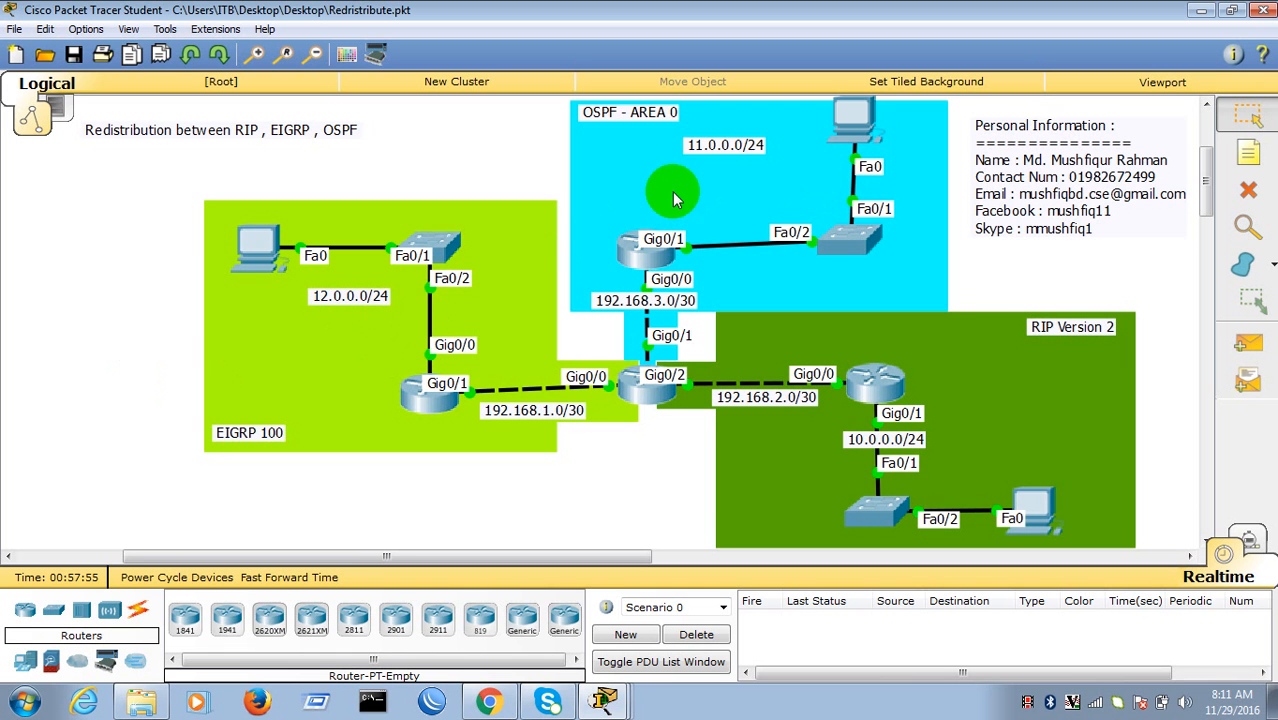
# - Return to the central router's command line and leave router configuration mode for the privileged prompt
pyautogui.click(642, 397)
pyautogui.hotkey('ctrl', 'z')
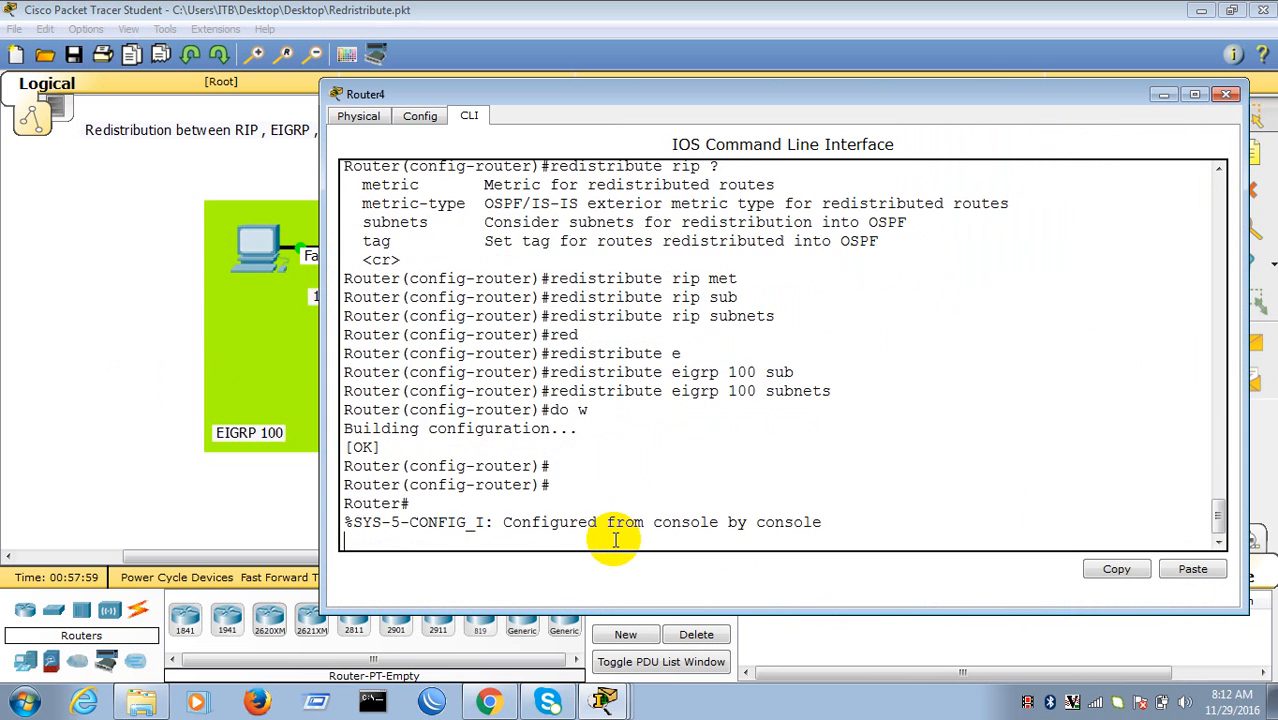
pyautogui.press('Return')
pyautogui.press('Return')
pyautogui.press('Return')
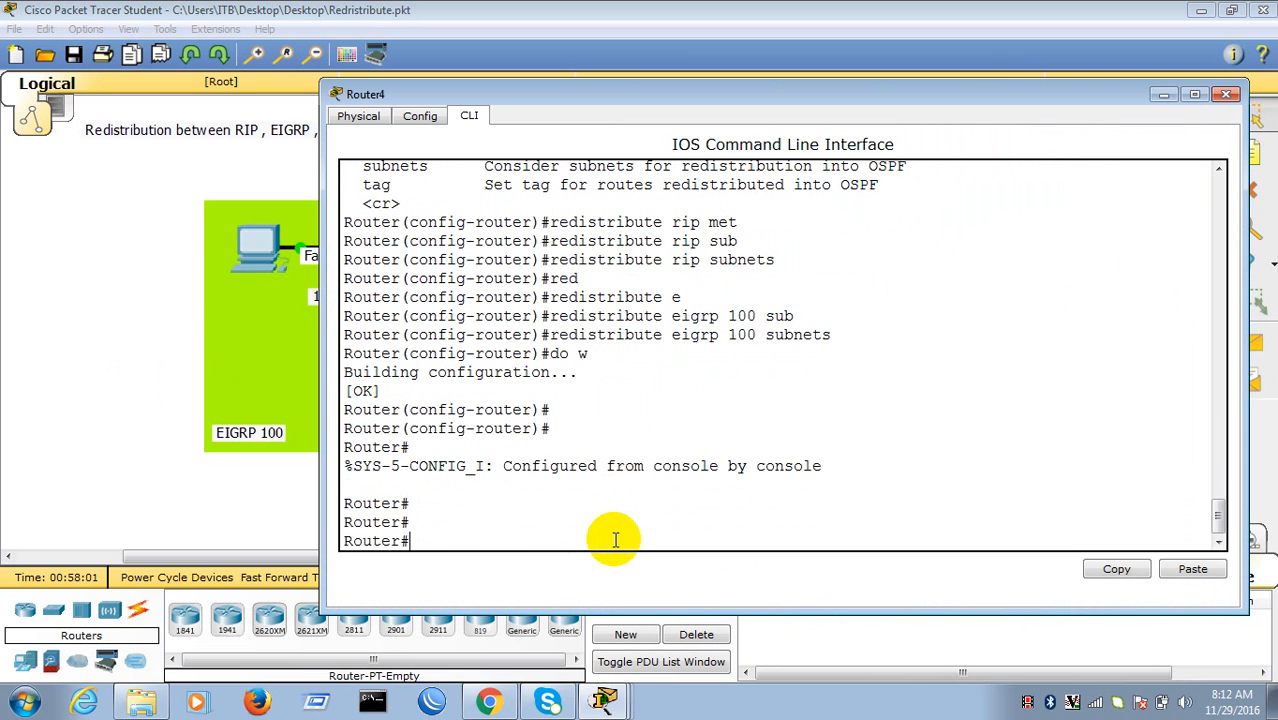
# - Display the central router's running configuration and page down to the EIGRP, OSPF and RIP sections
pyautogui.write('sh run')
pyautogui.press('Return')
pyautogui.press('Return')
pyautogui.press('Return')
pyautogui.press('Return')
pyautogui.press('Return')
pyautogui.press('Return')
pyautogui.press('Return')
pyautogui.press('Return')
pyautogui.press('Return')
pyautogui.press('Return')
pyautogui.press('Return')
pyautogui.press('Return')
pyautogui.press('Return')
pyautogui.press('Return')
pyautogui.press('Return')
pyautogui.press('Return')
pyautogui.press('Return')
pyautogui.press('Return')
pyautogui.press('Return')
pyautogui.press('Return')
pyautogui.press('Return')
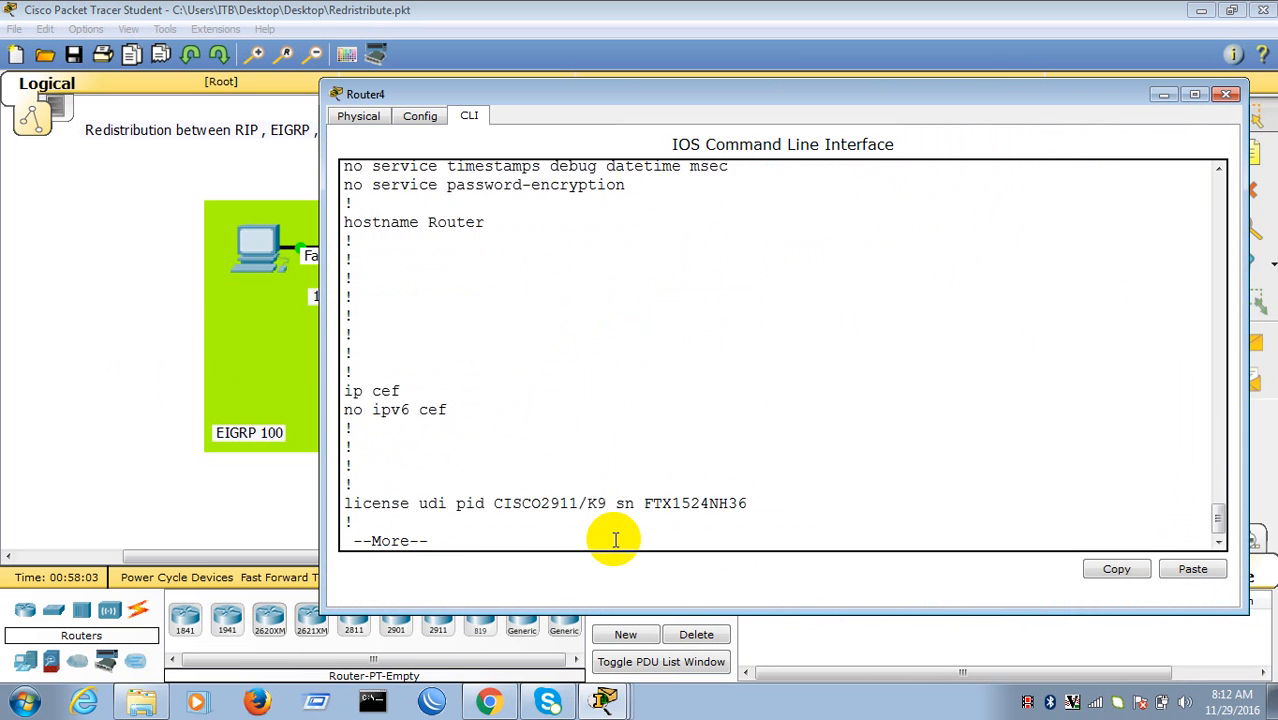
pyautogui.press('Return')
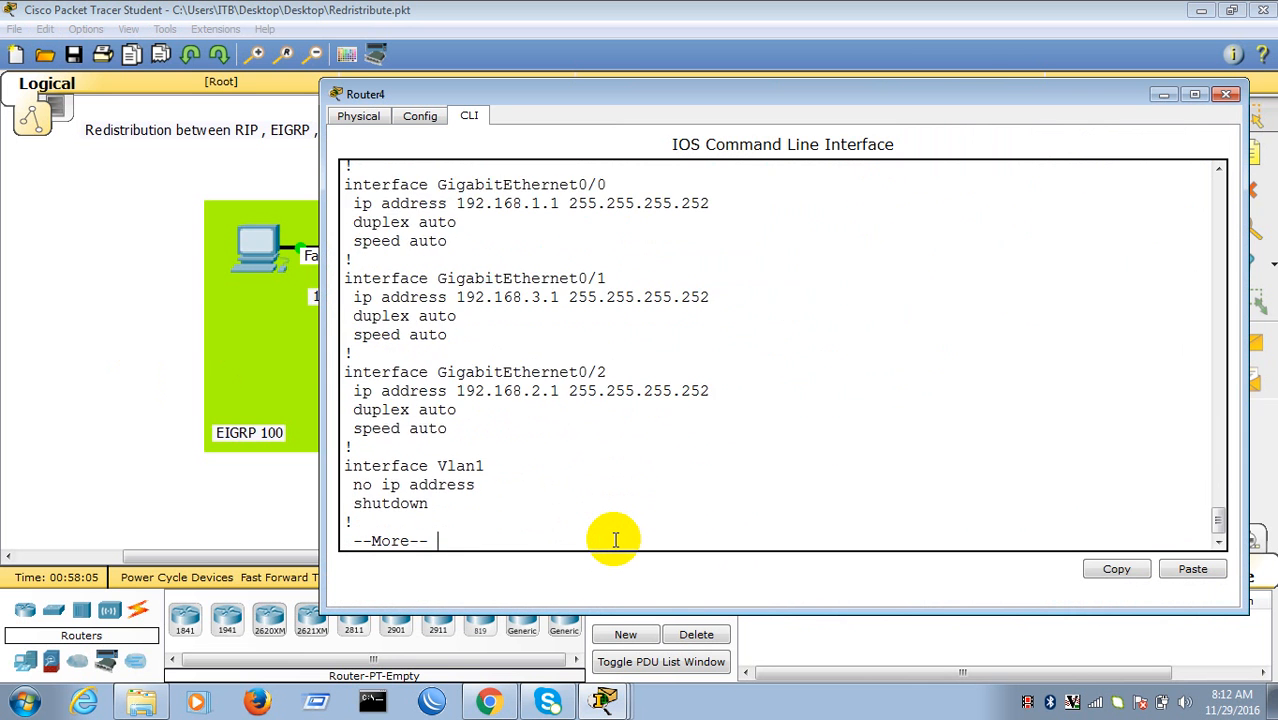
pyautogui.press('Return')
pyautogui.press('Return')
pyautogui.press('Return')
pyautogui.press('Return')
pyautogui.press('Return')
pyautogui.press('Return')
pyautogui.press('Return')
pyautogui.press('Return')
pyautogui.press('Return')
pyautogui.press('Return')
pyautogui.press('Return')
pyautogui.press('Return')
pyautogui.press('Return')
pyautogui.press('Return')
pyautogui.press('Return')
pyautogui.press('Return')
pyautogui.press('Return')
pyautogui.press('Return')
pyautogui.press('Return')
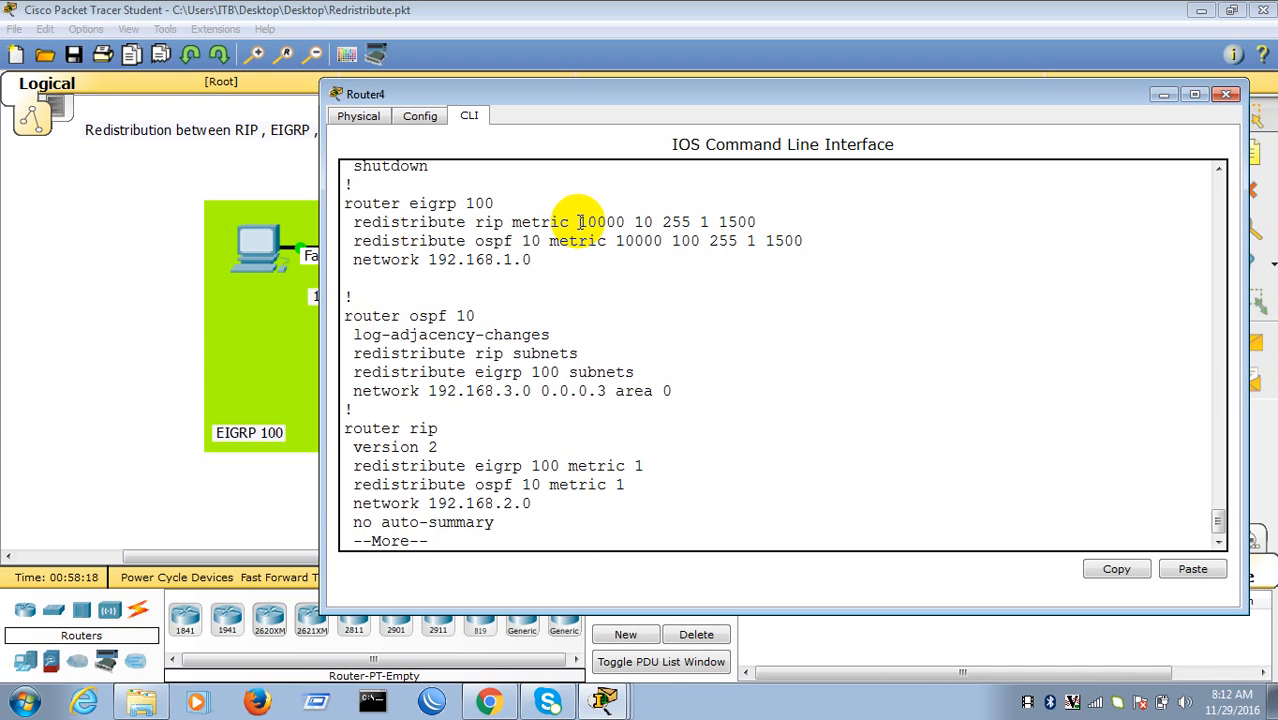
# - Examine the redistribution metrics under EIGRP 100 and RIP in the running configuration, then return to the topology
pyautogui.moveTo(580, 222); pyautogui.dragTo(655, 222)
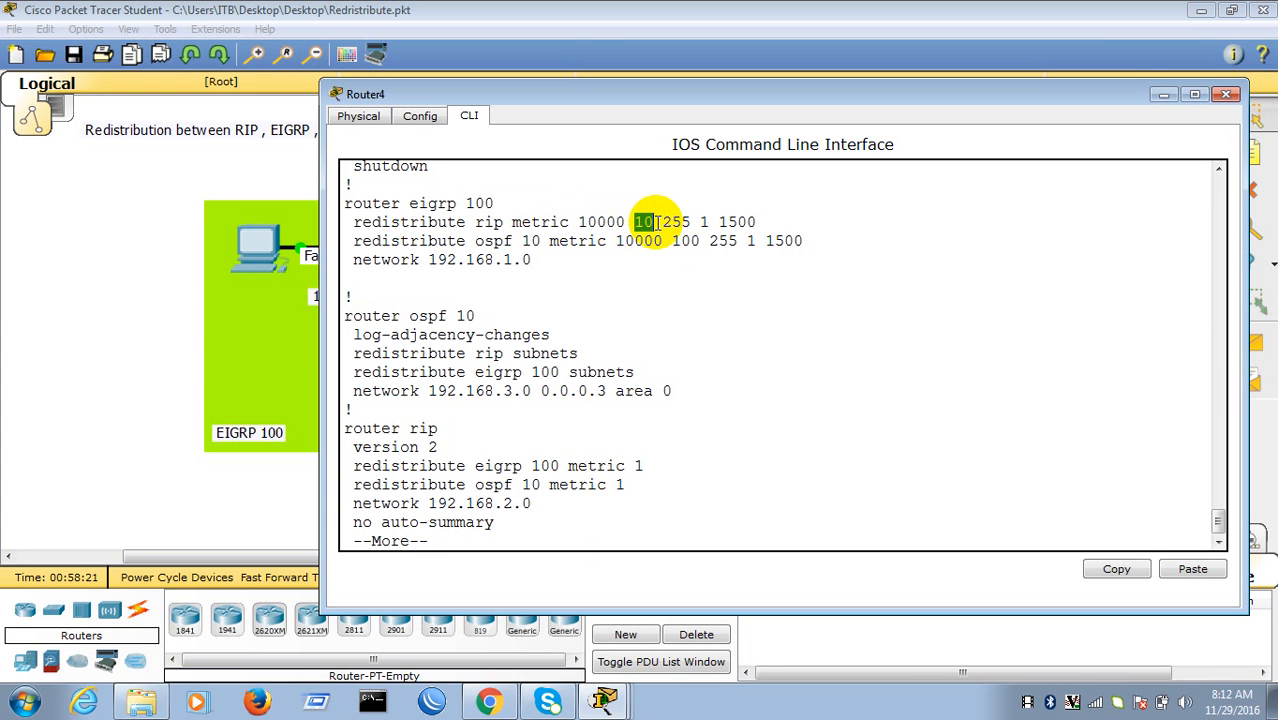
pyautogui.click(812, 247)
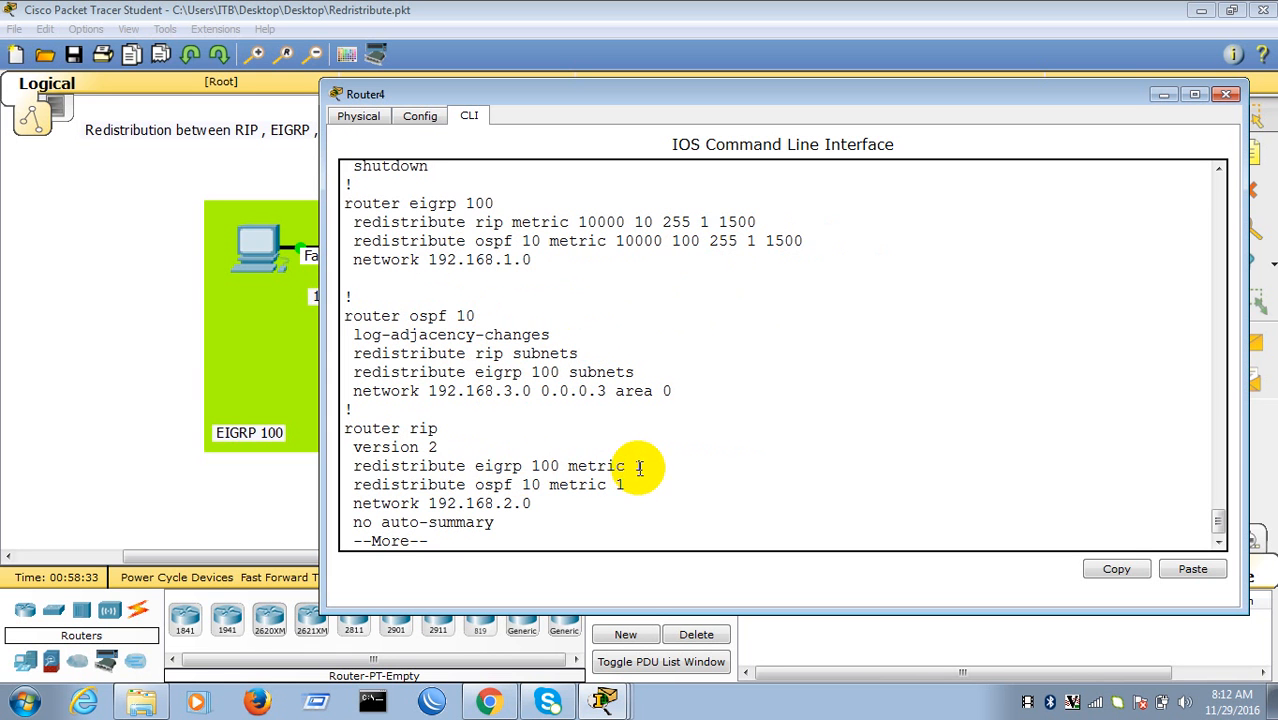
pyautogui.moveTo(644, 466); pyautogui.dragTo(626, 466)
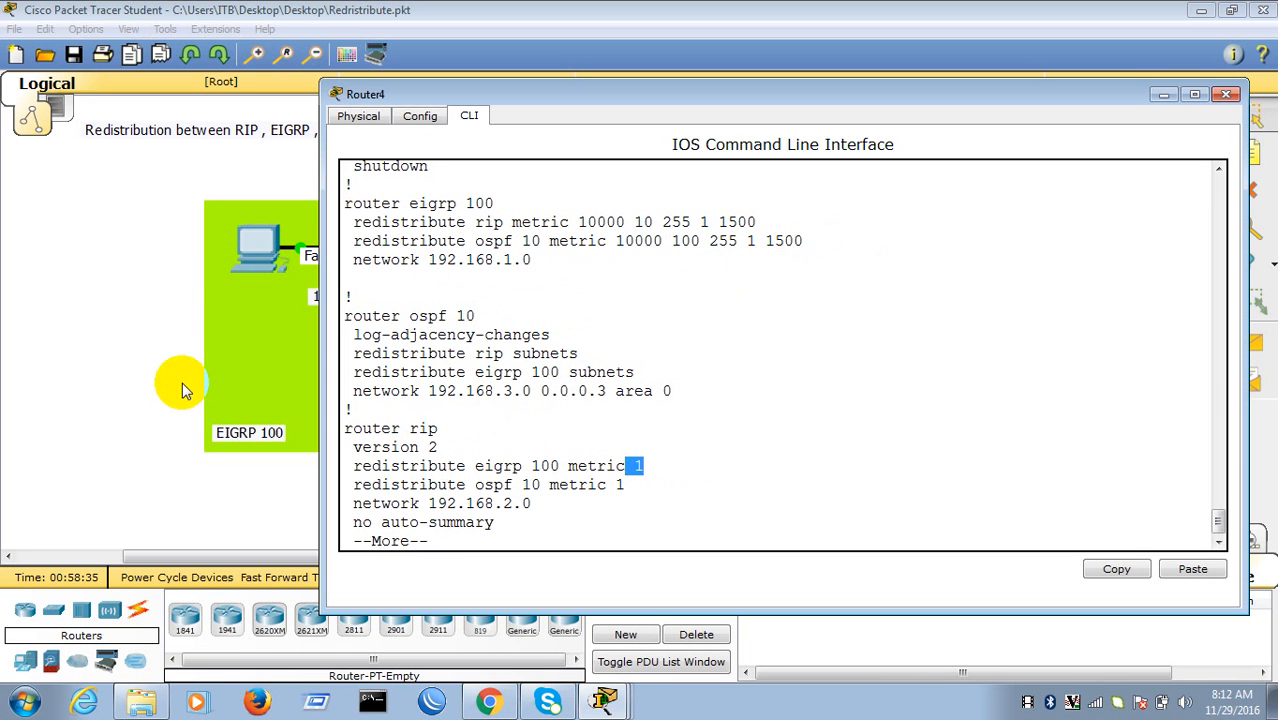
pyautogui.click(105, 362)
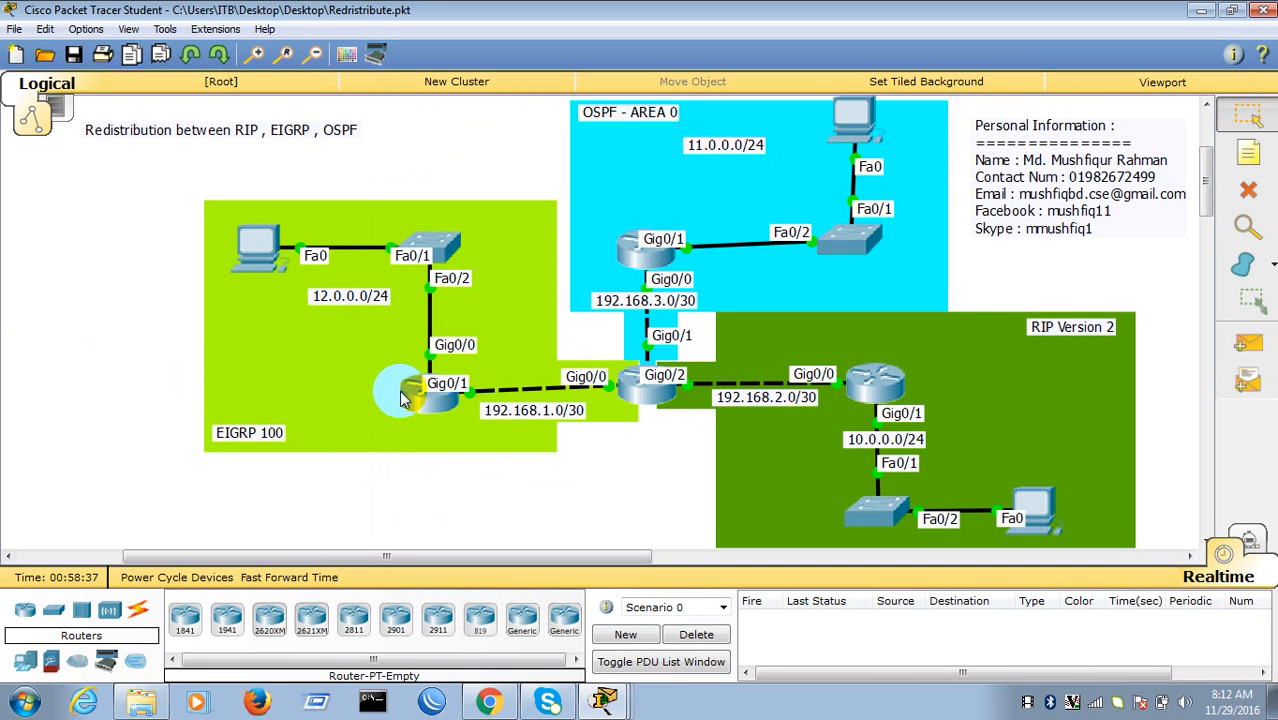